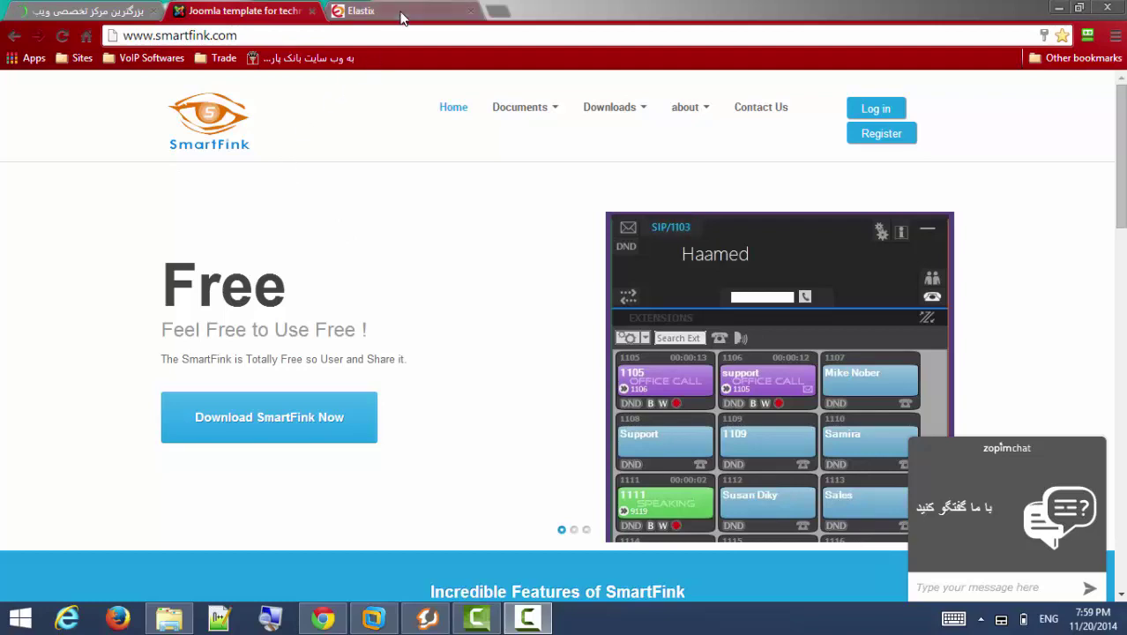
# Go to the Elastix Addon Market and page forward to addons 21–30 of 34.
pyautogui.click(362, 10)
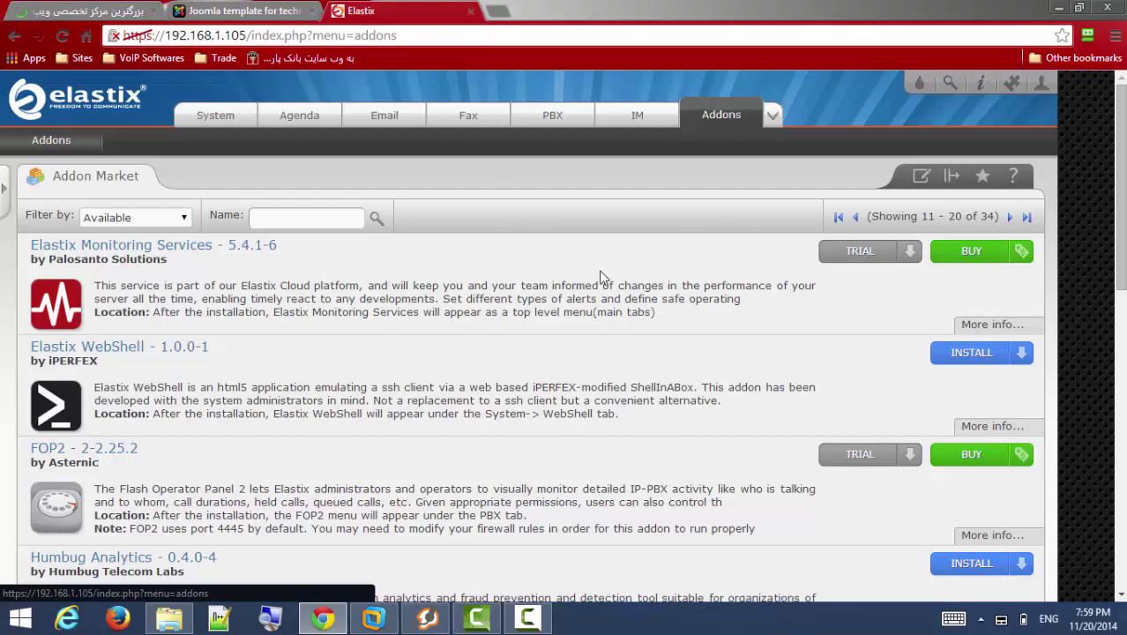
pyautogui.scroll(-2, 689, 183)
pyautogui.scroll(2, 689, 182)
pyautogui.scroll(-5, 581, 263)
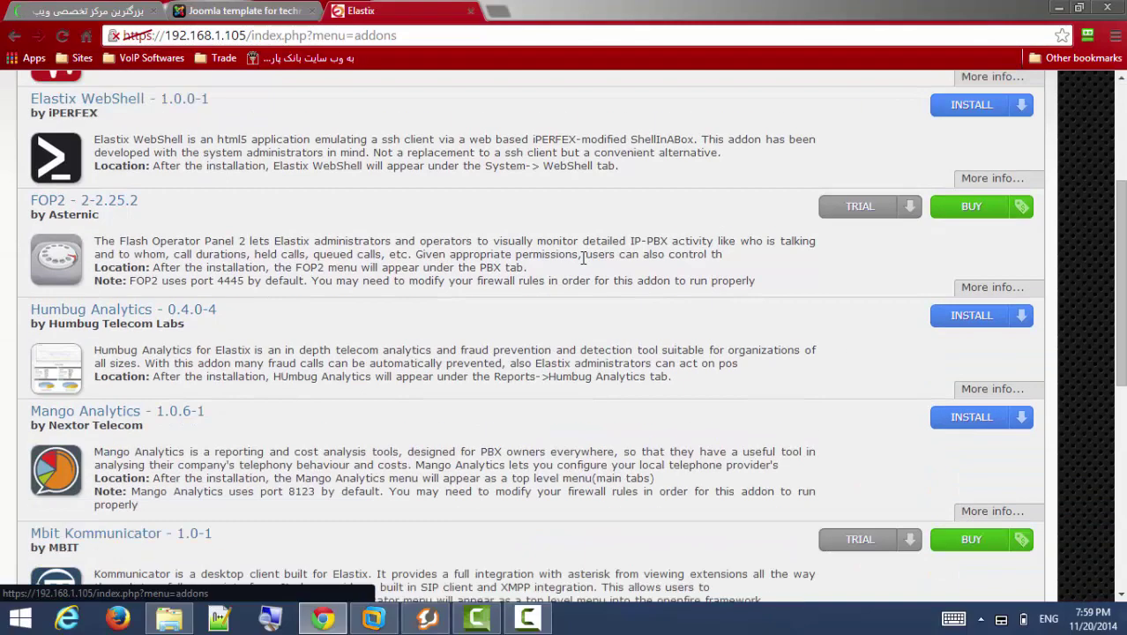
pyautogui.scroll(-6, 287, 314)
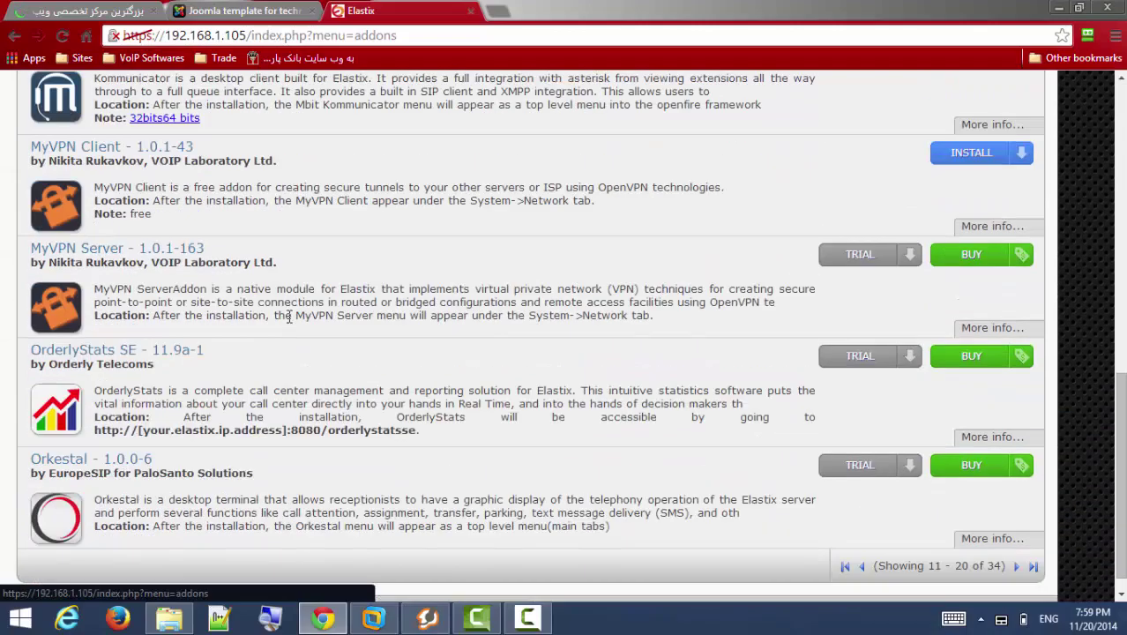
pyautogui.scroll(7, 287, 314)
pyautogui.scroll(4, 321, 349)
pyautogui.scroll(-9, 321, 349)
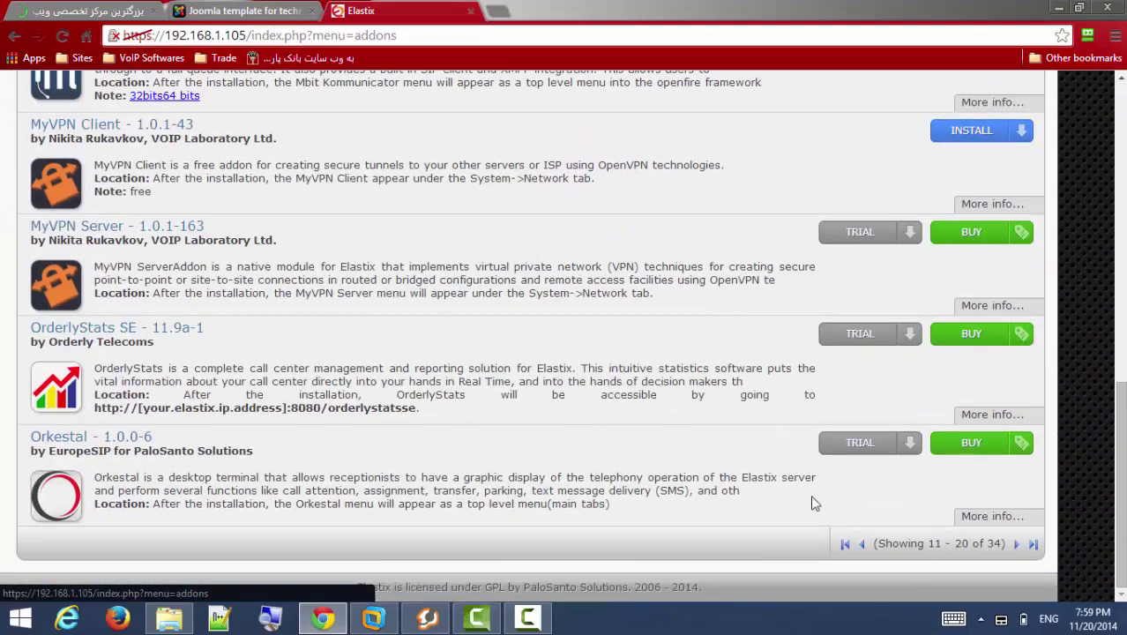
pyautogui.click(1015, 544)
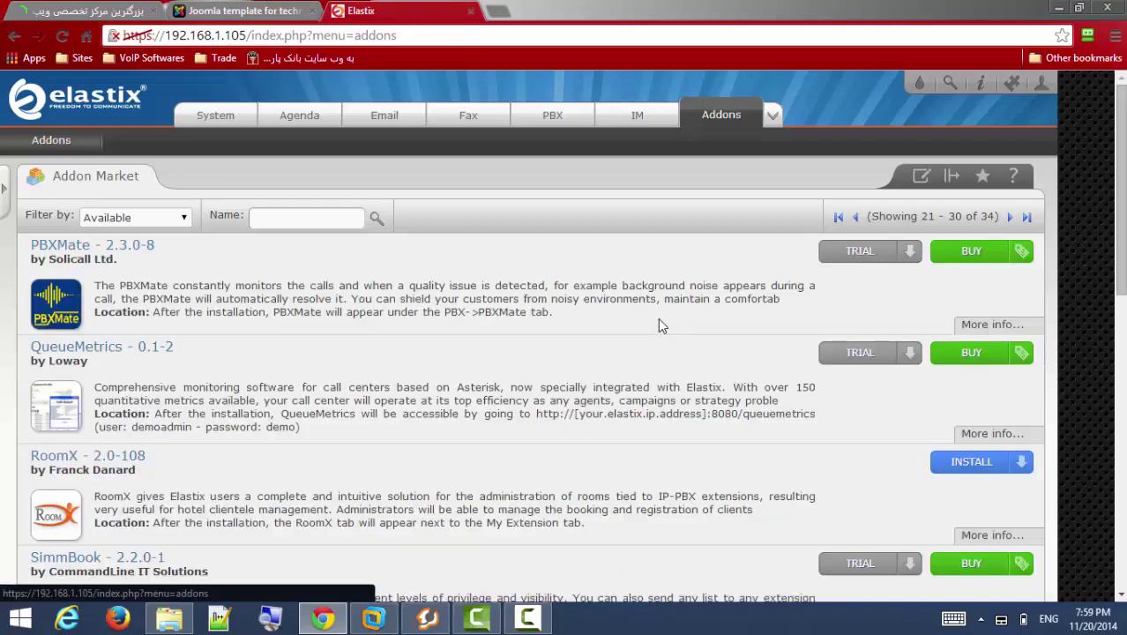
# Scroll the Addon Market page to locate the SmartFink 1.0-7 addon.
pyautogui.scroll(-4, 657, 321)
pyautogui.scroll(-4, 656, 321)
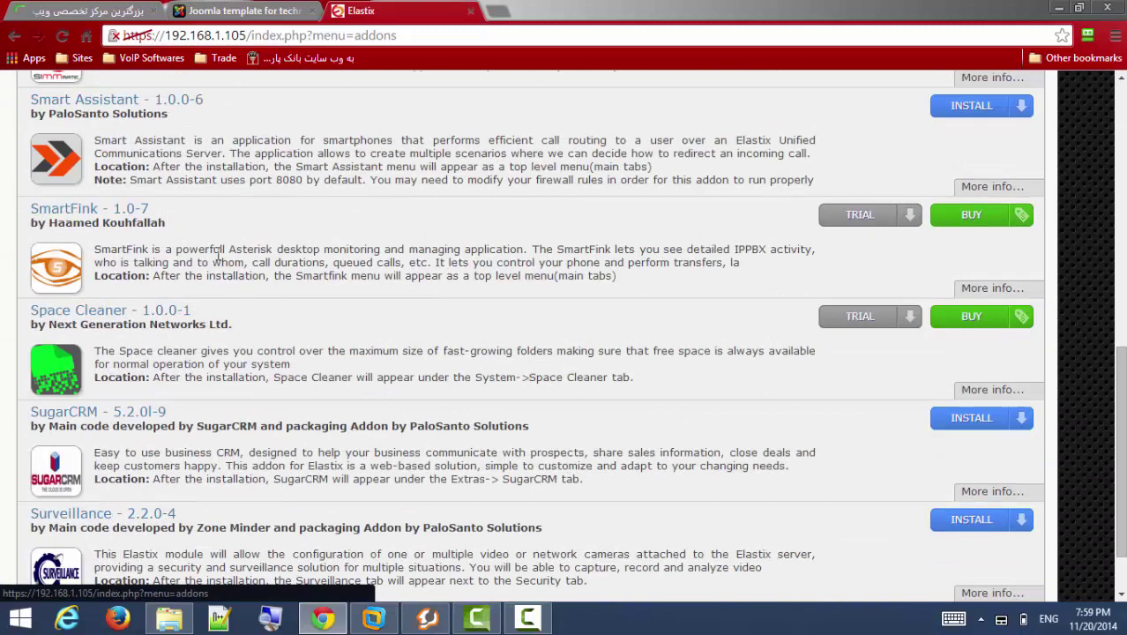
pyautogui.scroll(1, 366, 249)
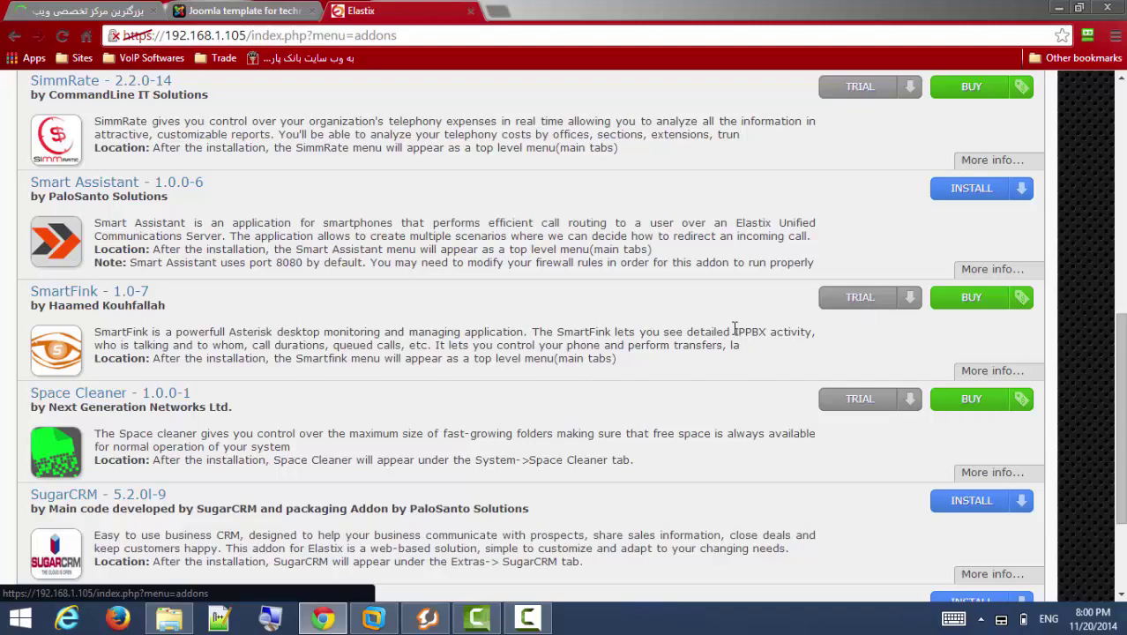
pyautogui.scroll(1, 865, 305)
pyautogui.scroll(-1, 863, 305)
pyautogui.scroll(5, 635, 254)
pyautogui.scroll(1, 640, 263)
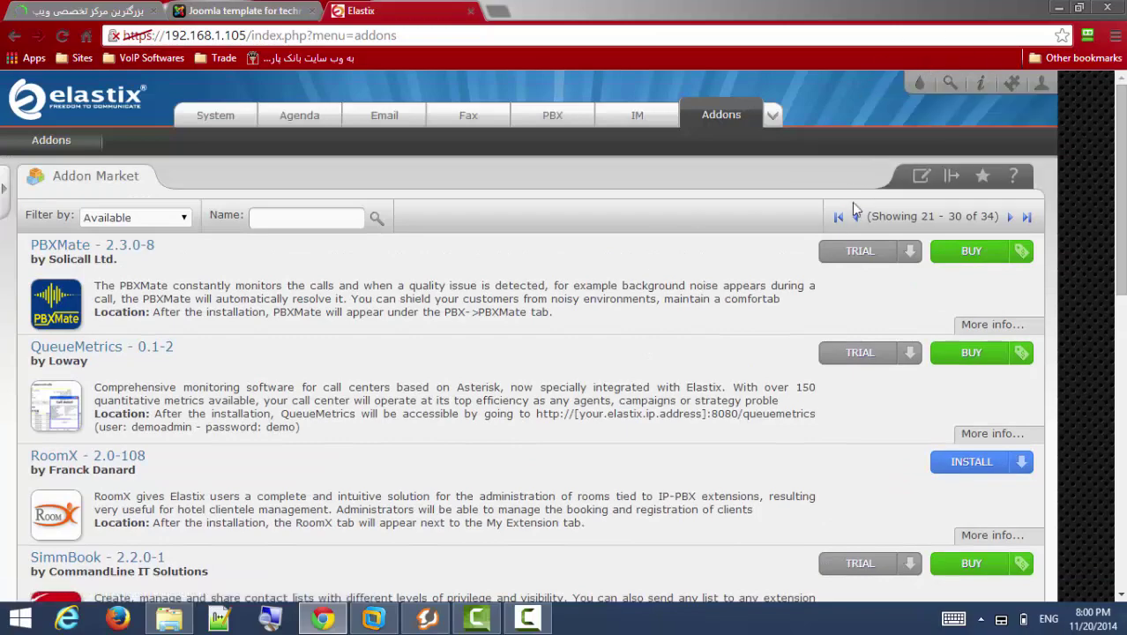
pyautogui.scroll(-6, 708, 319)
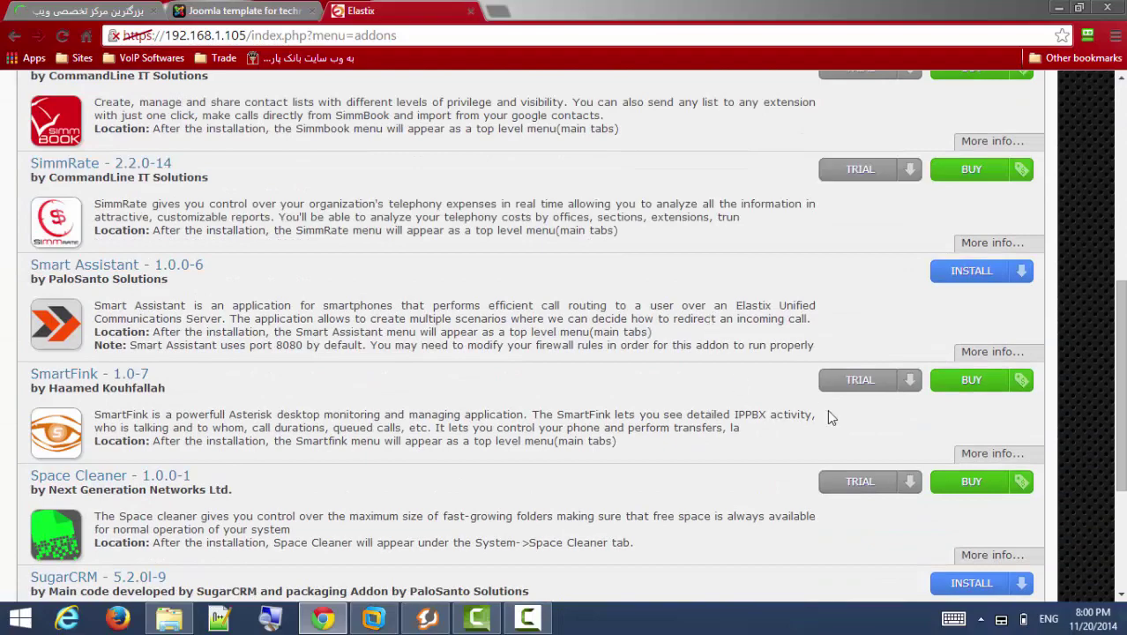
# Install SmartFink 1.0-7 as a trial and return to the top once it finishes.
pyautogui.click(860, 380)
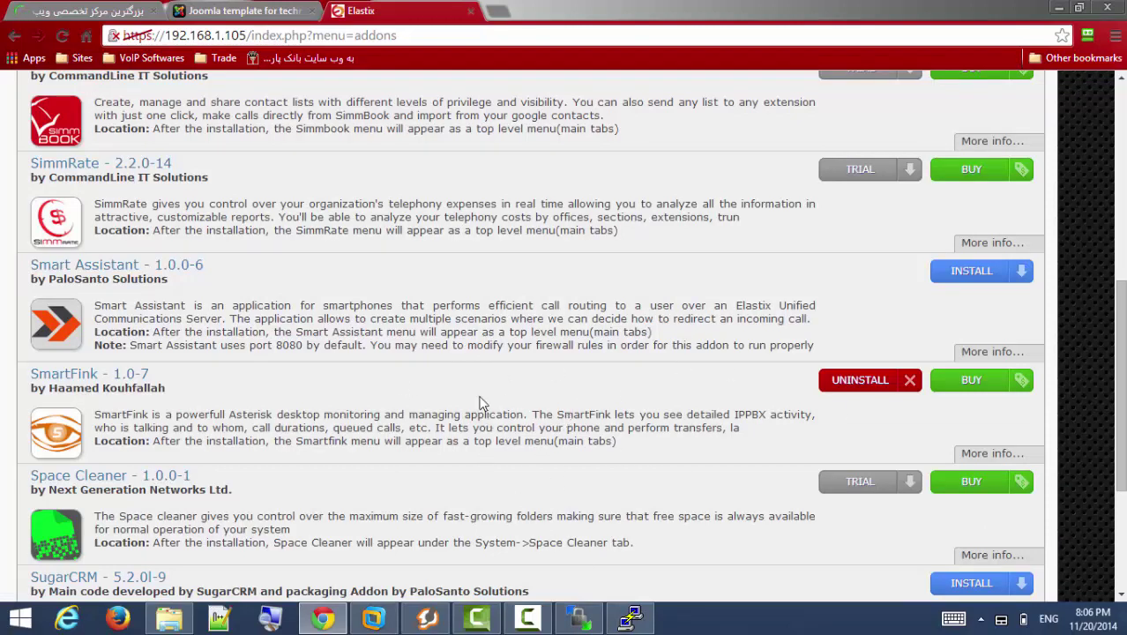
pyautogui.scroll(6, 475, 385)
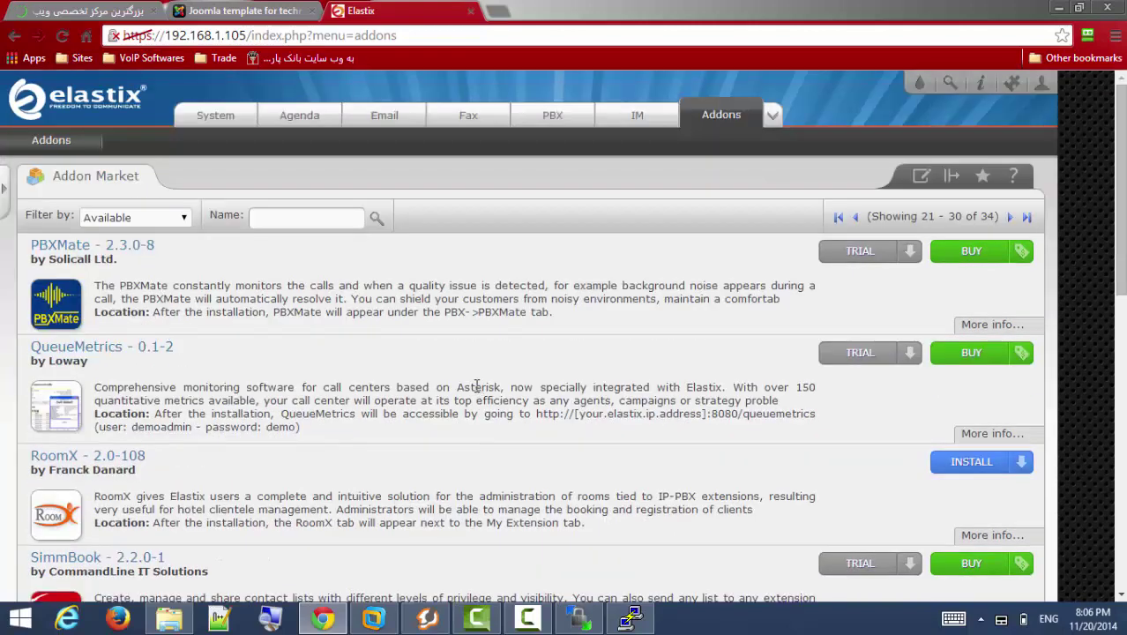
# Reload the Addon Market and open the new SmartFink module from the modules dropdown.
pyautogui.click(772, 116)
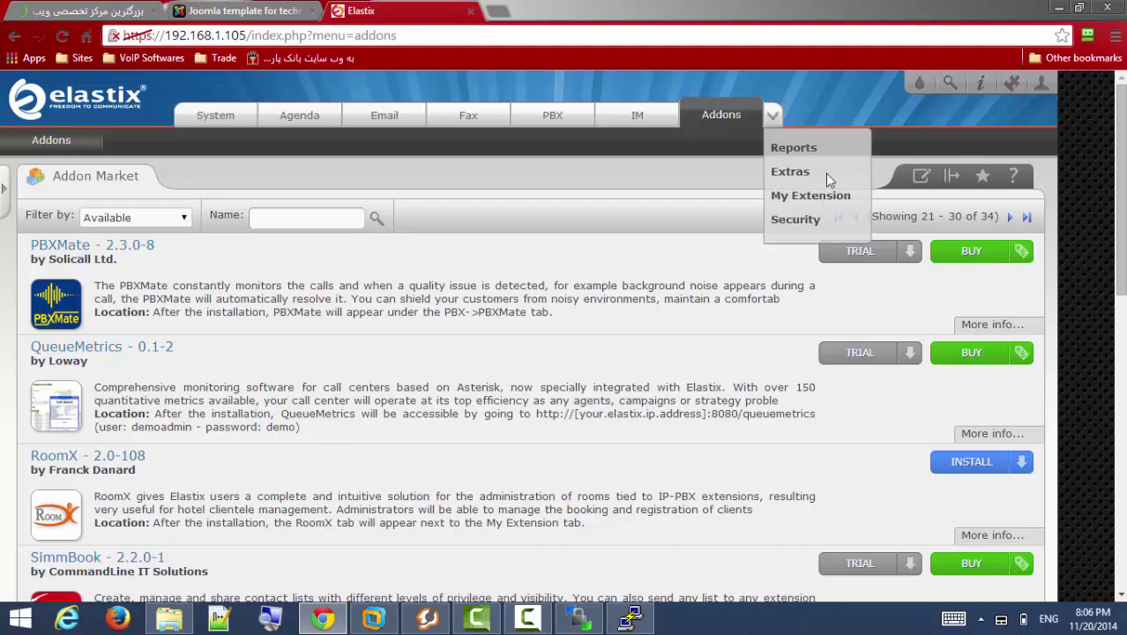
pyautogui.click(728, 119)
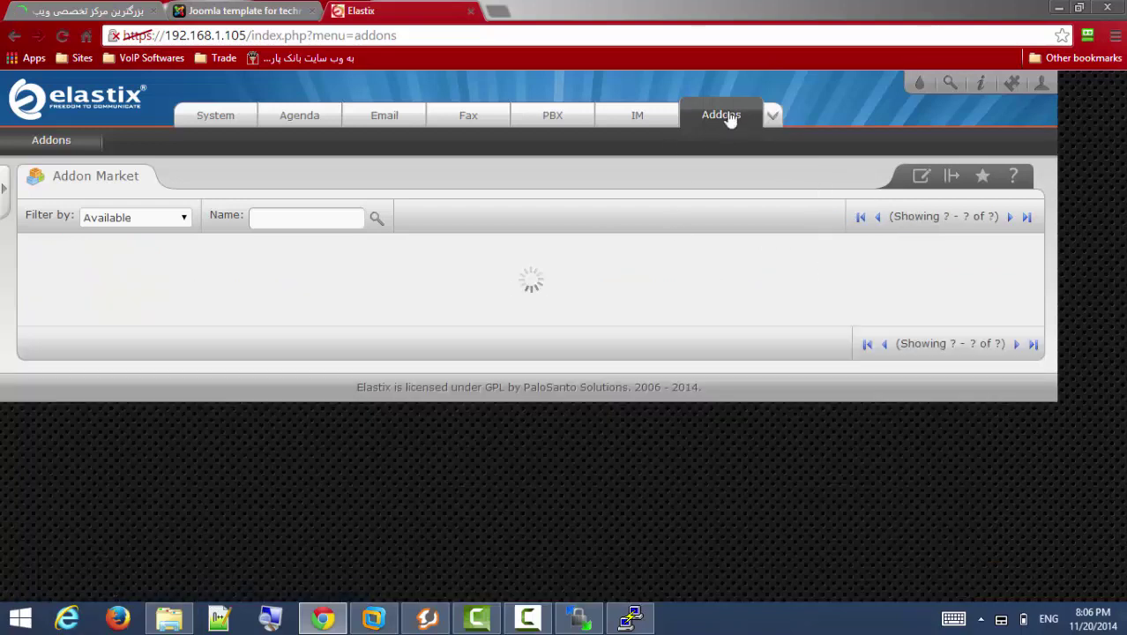
pyautogui.click(776, 117)
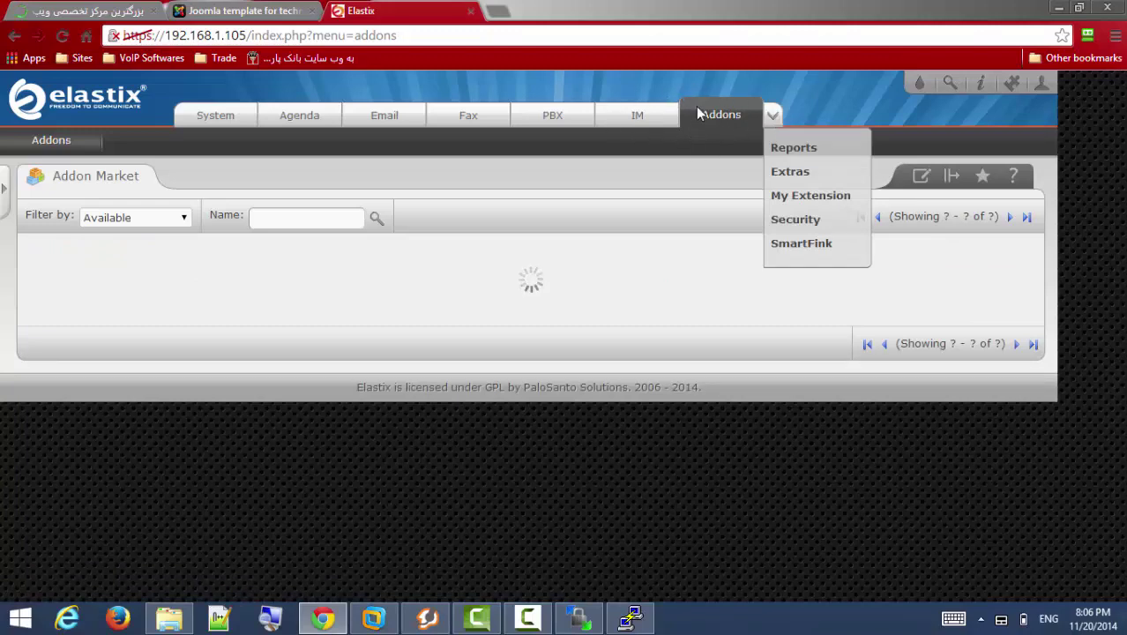
pyautogui.click(803, 249)
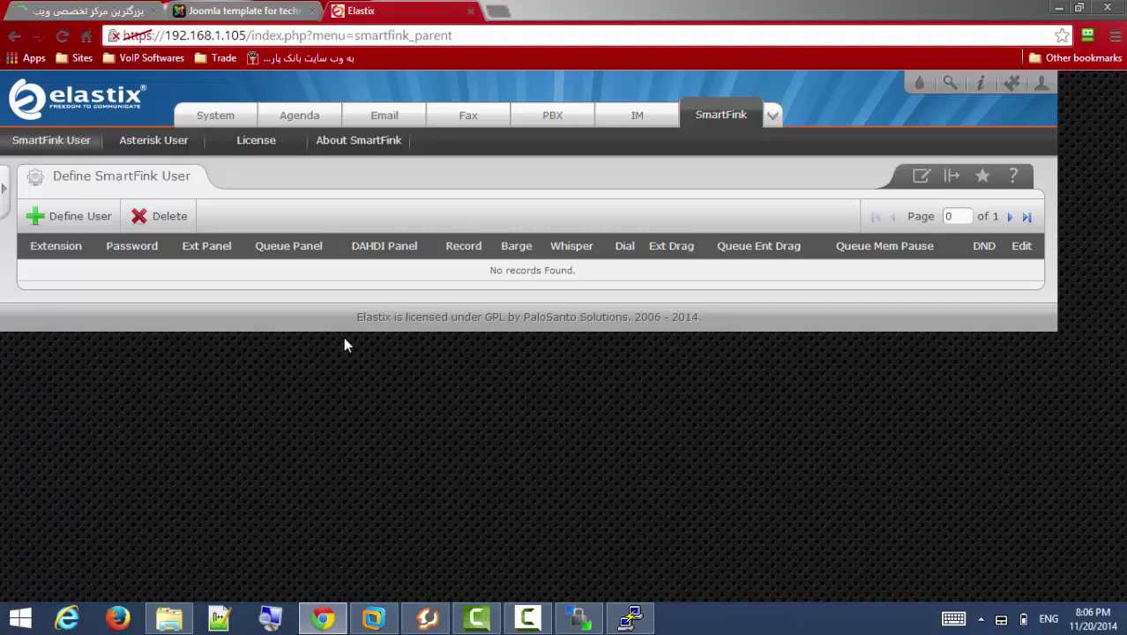
# Define and save a SmartFink user for extension 1101 with a password.
pyautogui.click(66, 220)
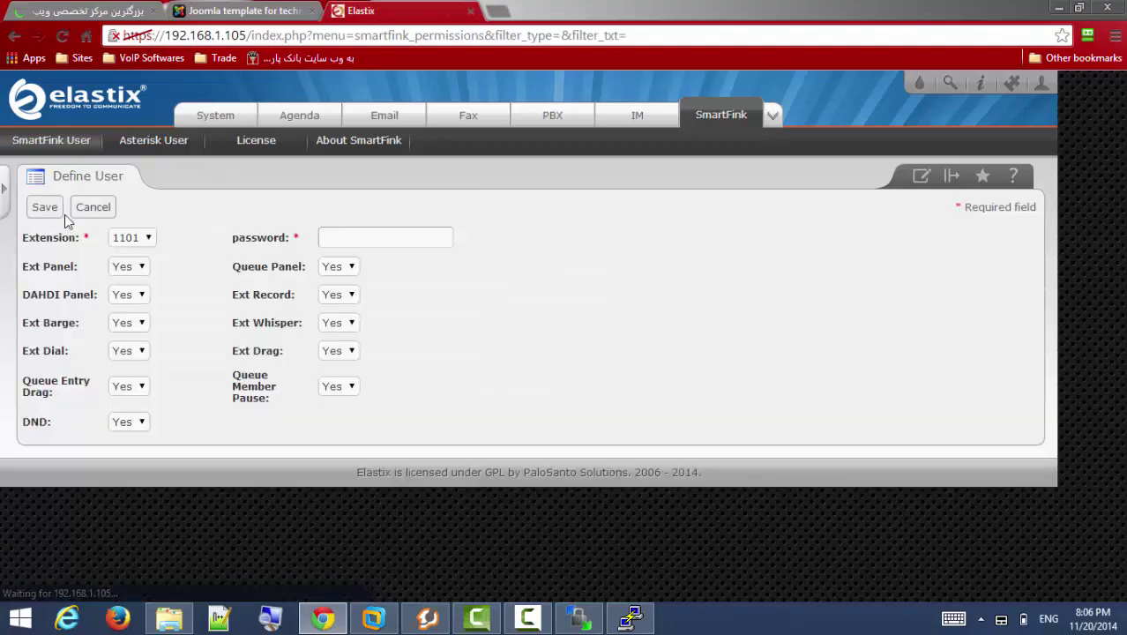
pyautogui.click(148, 238)
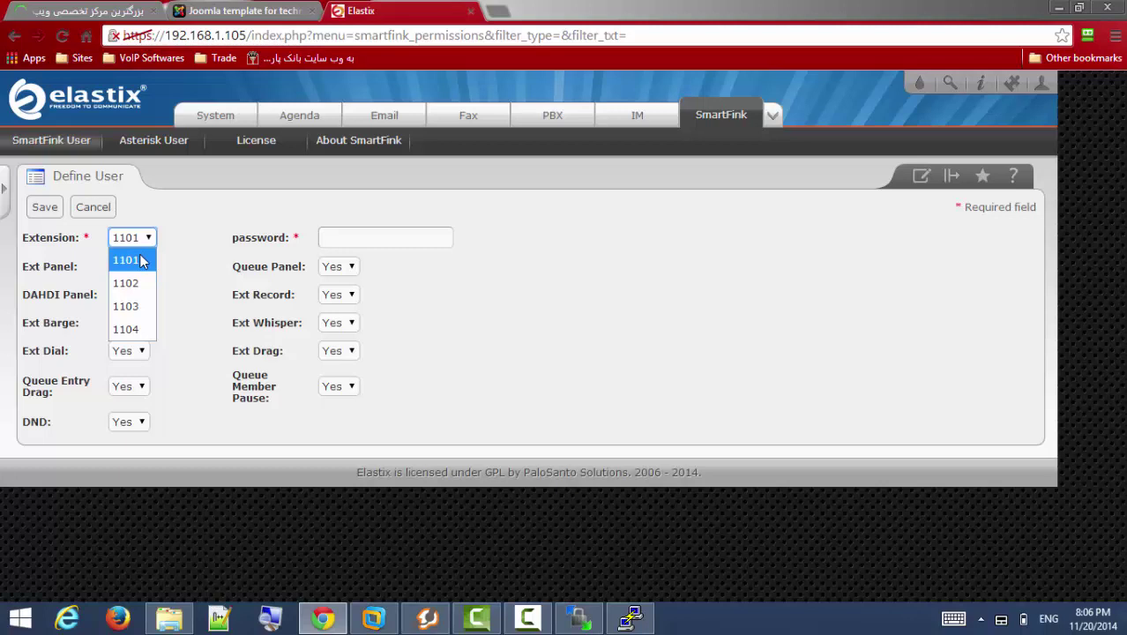
pyautogui.click(139, 260)
pyautogui.click(348, 239)
pyautogui.write('123456')
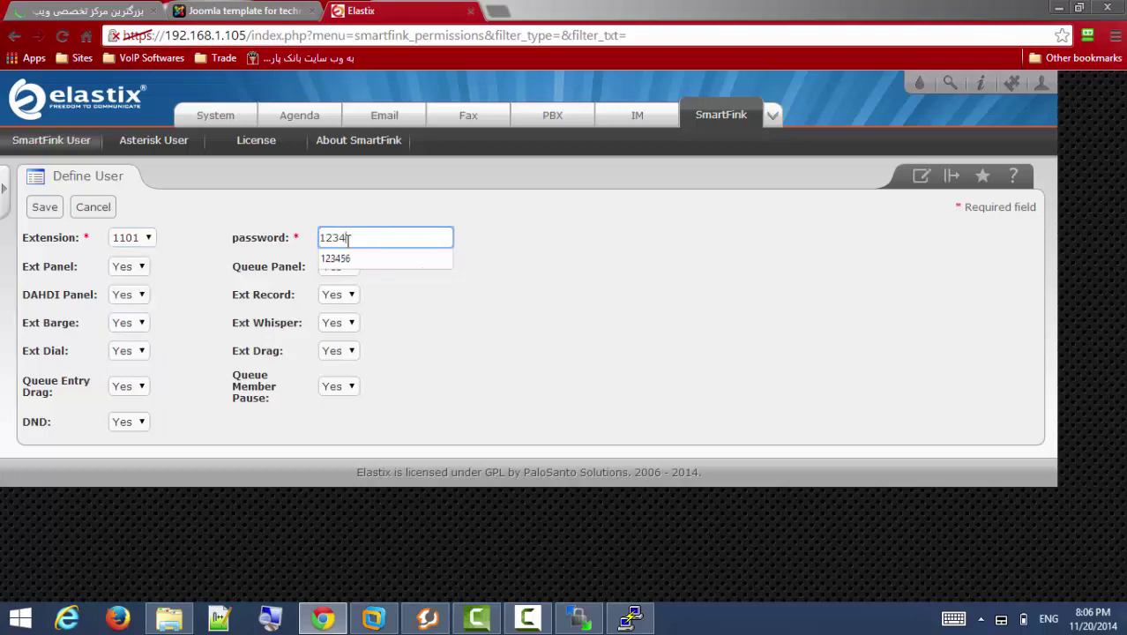
pyautogui.click(486, 303)
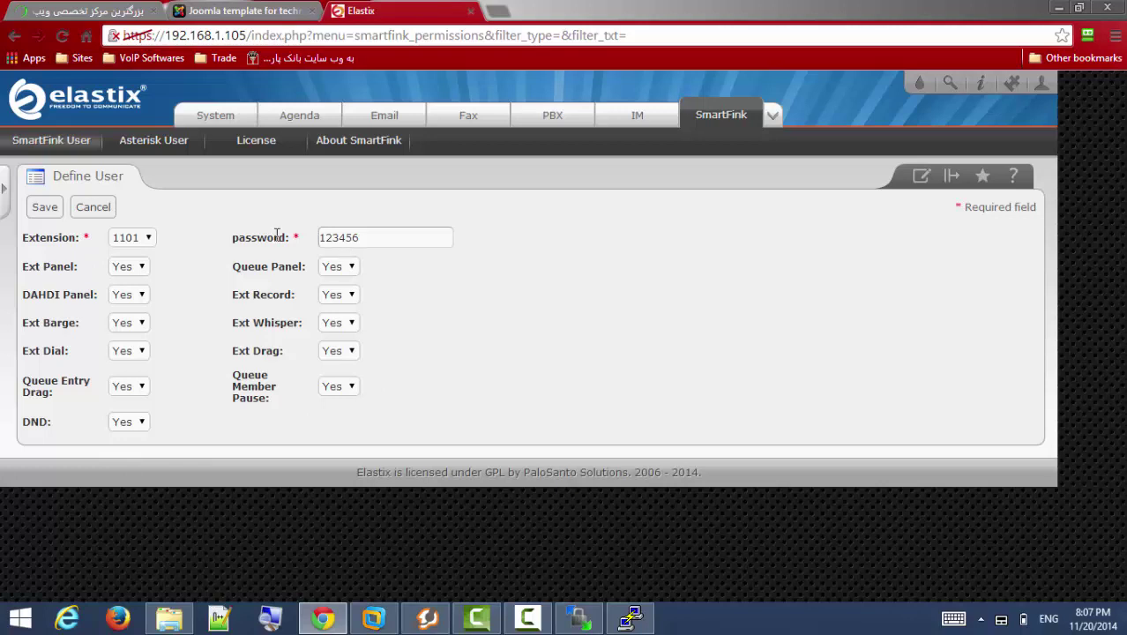
pyautogui.click(45, 208)
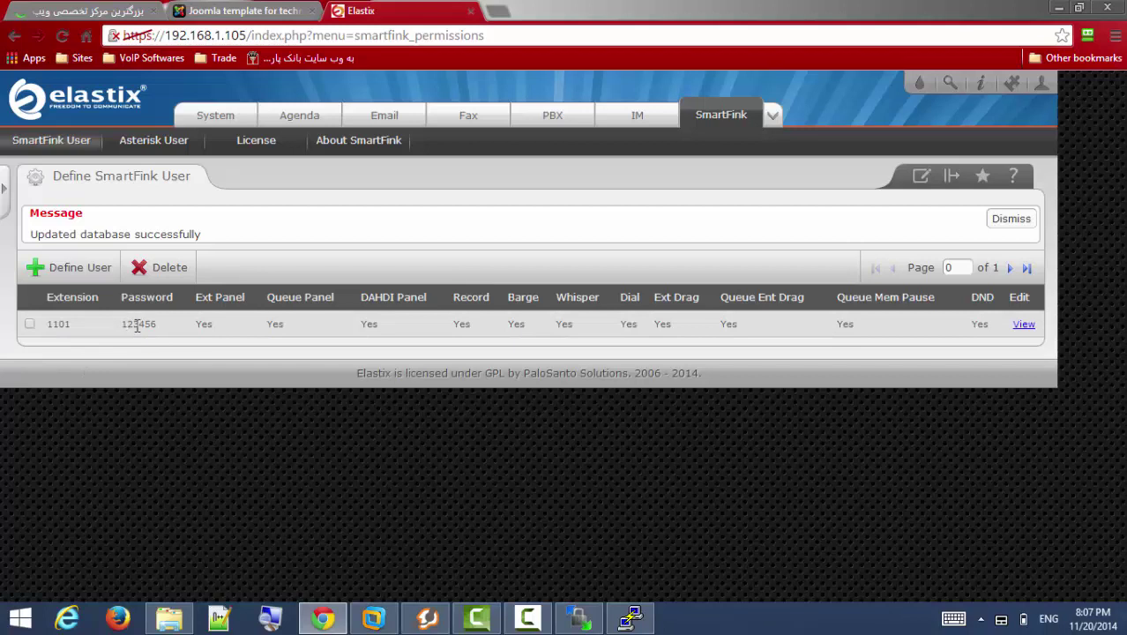
# Highlight extension 1101 and the password value in the new user row.
pyautogui.tripleClick(53, 325)
pyautogui.click(55, 338)
pyautogui.doubleClick(60, 325)
pyautogui.doubleClick(142, 323)
# Open manager_smartfink.conf and highlight the [smartfink] AMI user name and secret.
pyautogui.click(155, 145)
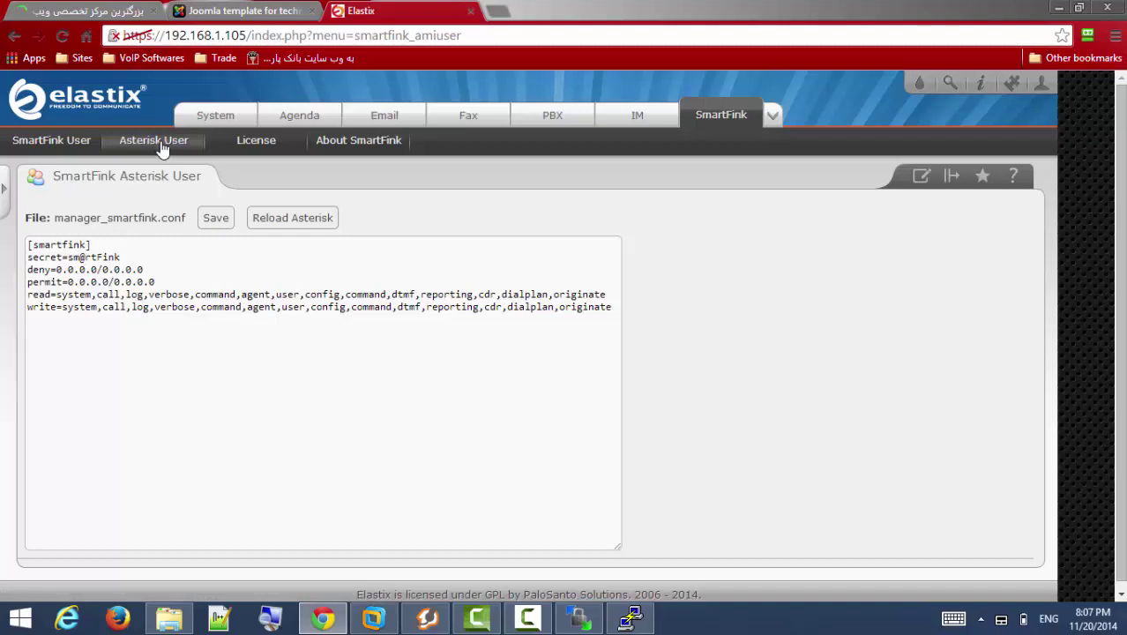
pyautogui.doubleClick(89, 244)
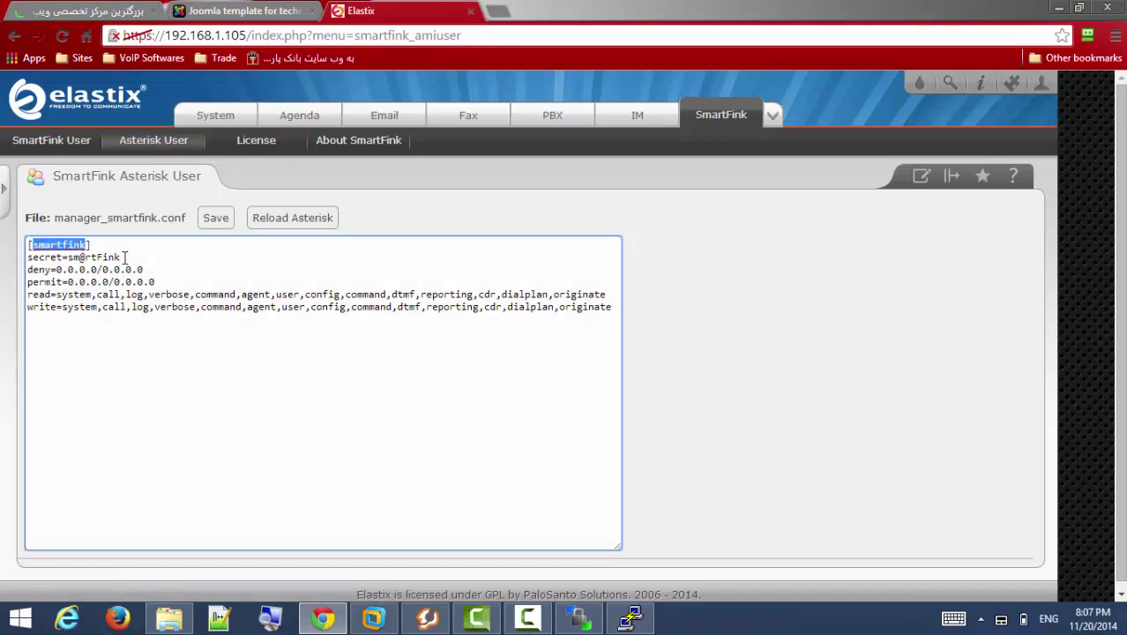
pyautogui.moveTo(121, 257); pyautogui.dragTo(69, 257)
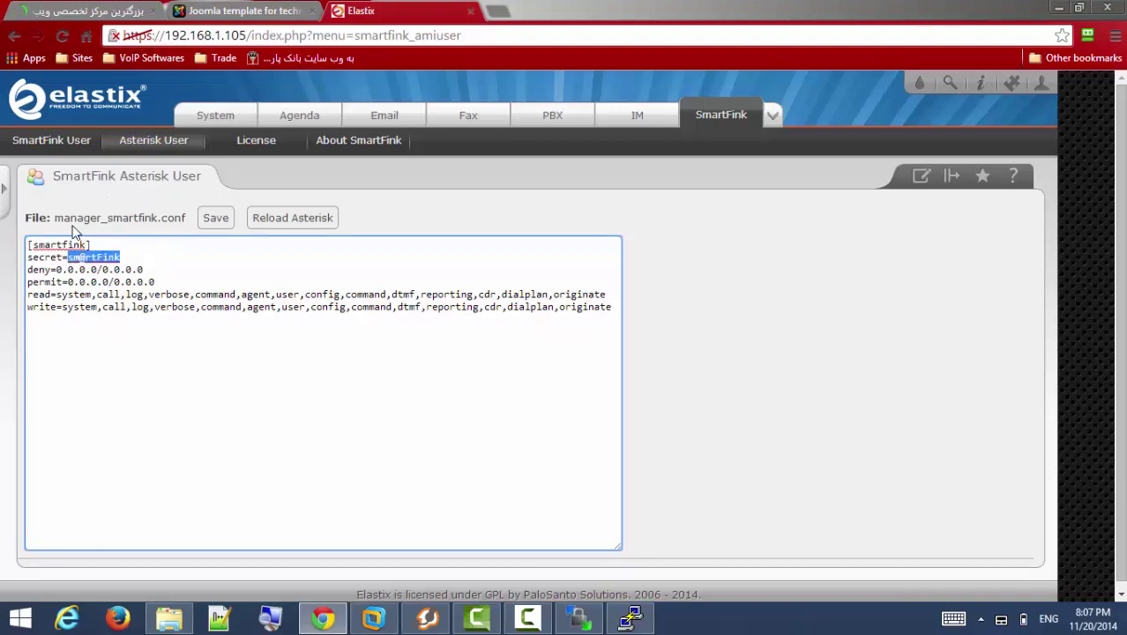
pyautogui.click(155, 251)
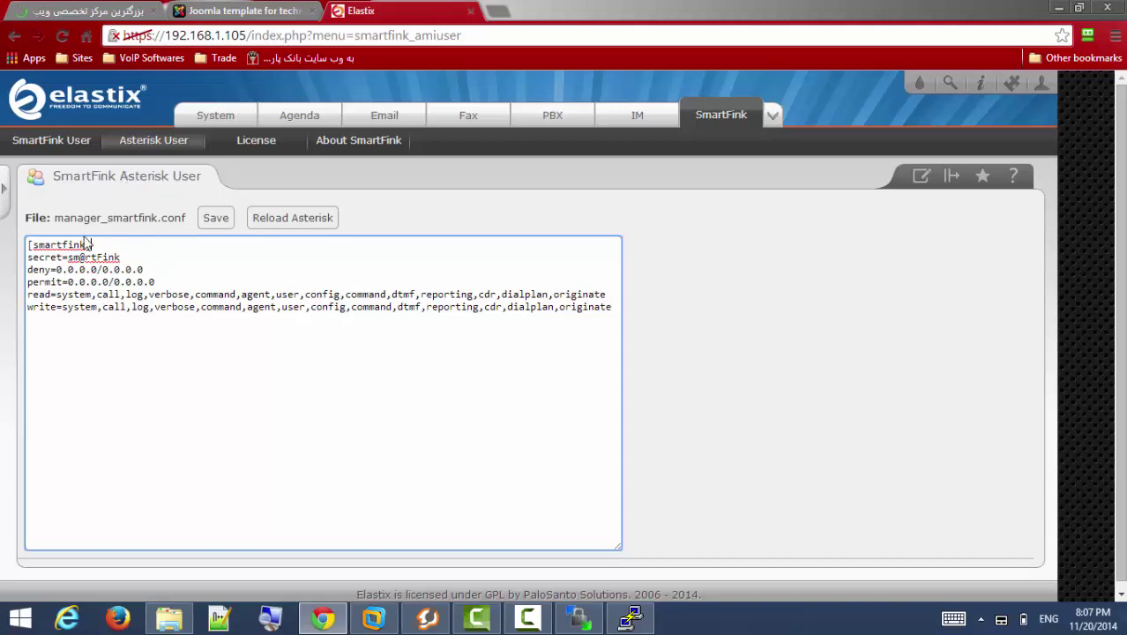
pyautogui.moveTo(87, 244); pyautogui.dragTo(36, 238)
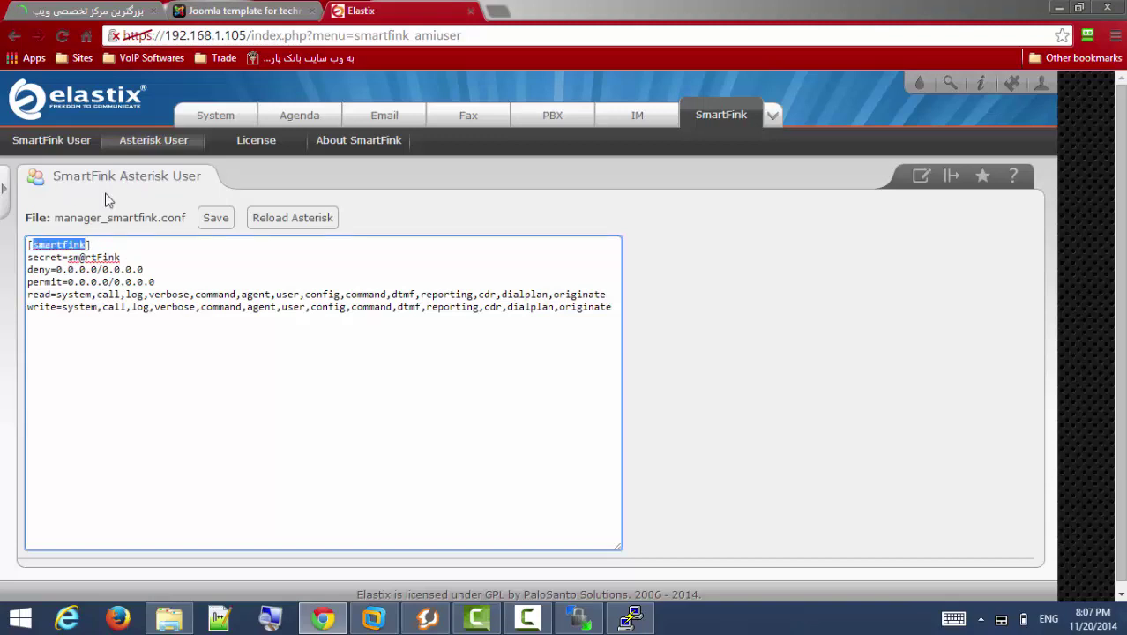
pyautogui.moveTo(122, 256); pyautogui.dragTo(74, 258)
# Point out the @ in the secret, then go to the empty SmartFink License field.
pyautogui.click(93, 257)
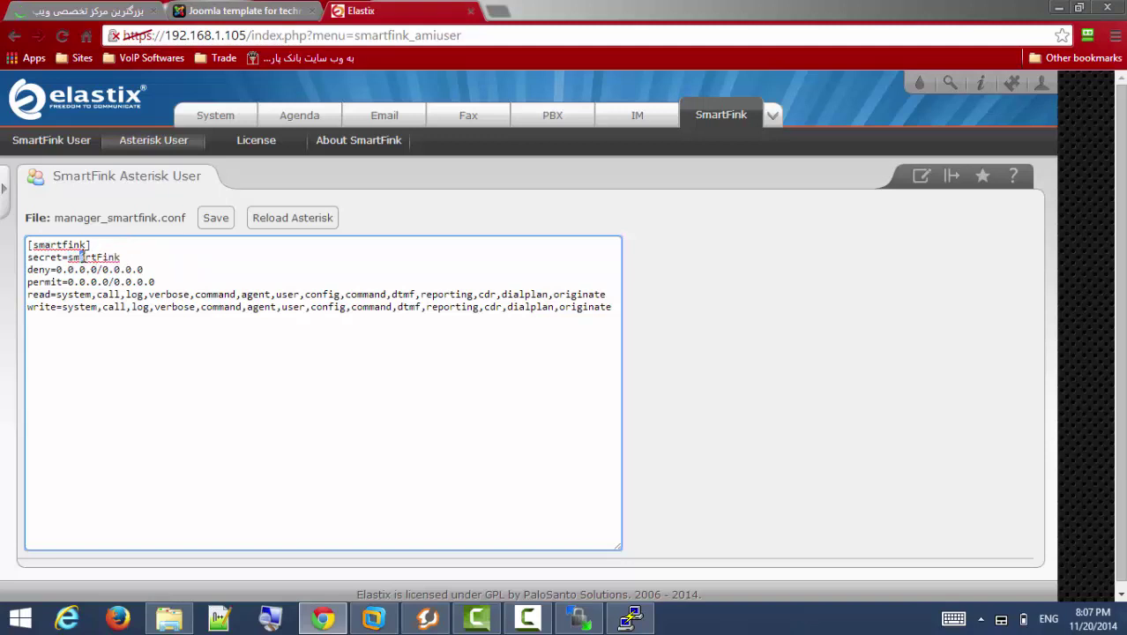
pyautogui.moveTo(80, 256); pyautogui.dragTo(86, 257)
pyautogui.click(255, 139)
pyautogui.click(214, 301)
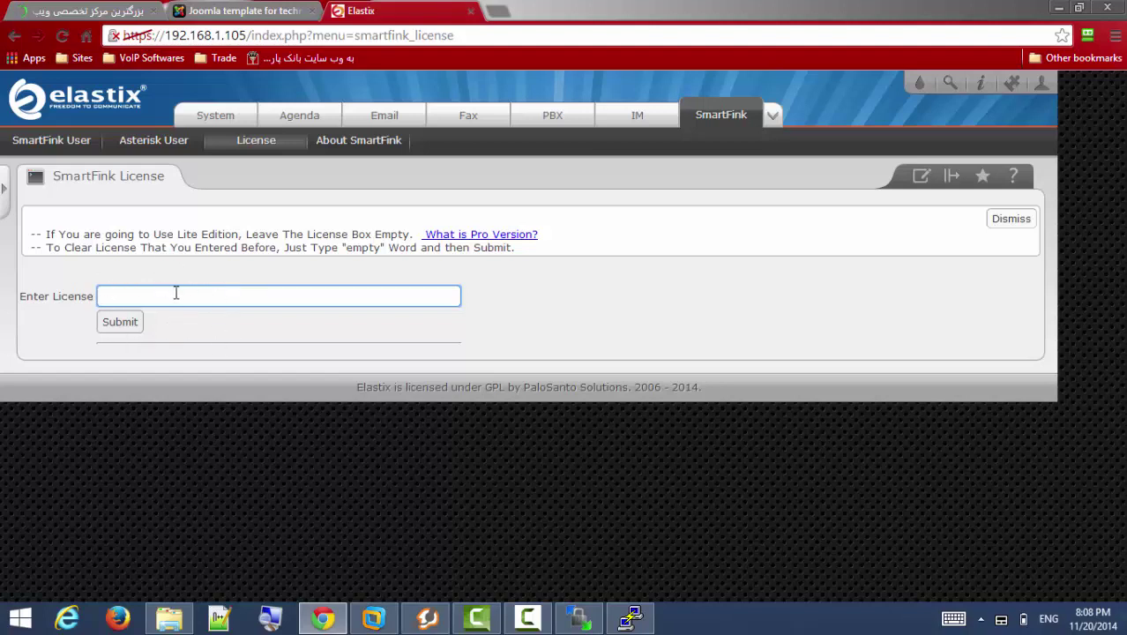
# View the SmartFink user table listing extension 1101, minimizing and restoring the browser.
pyautogui.click(54, 141)
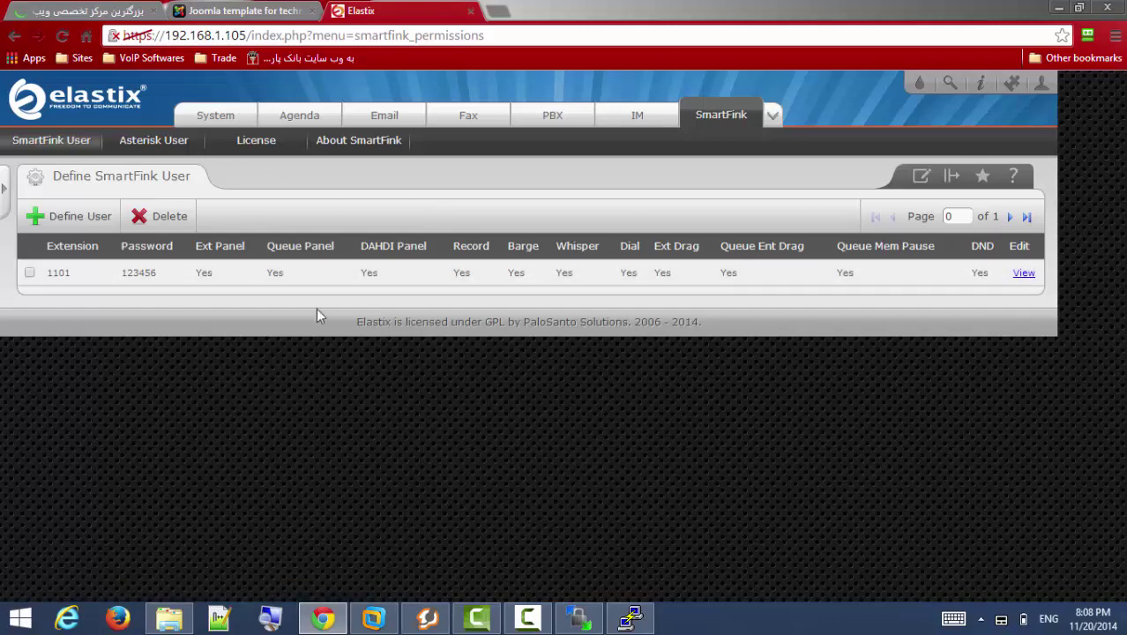
pyautogui.click(1058, 8)
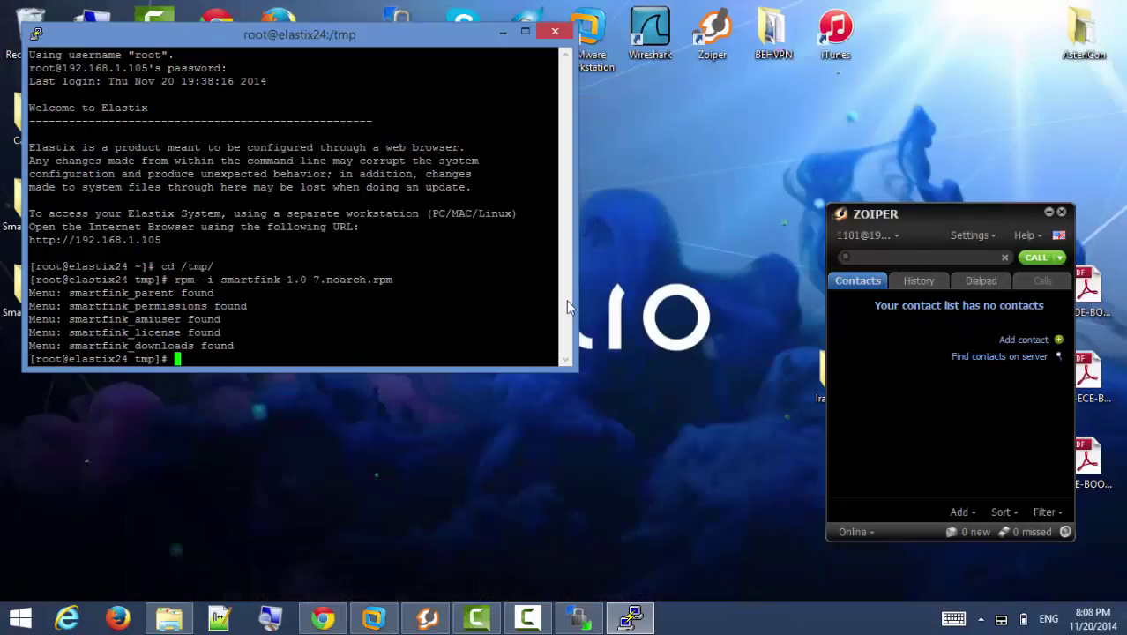
pyautogui.click(322, 617)
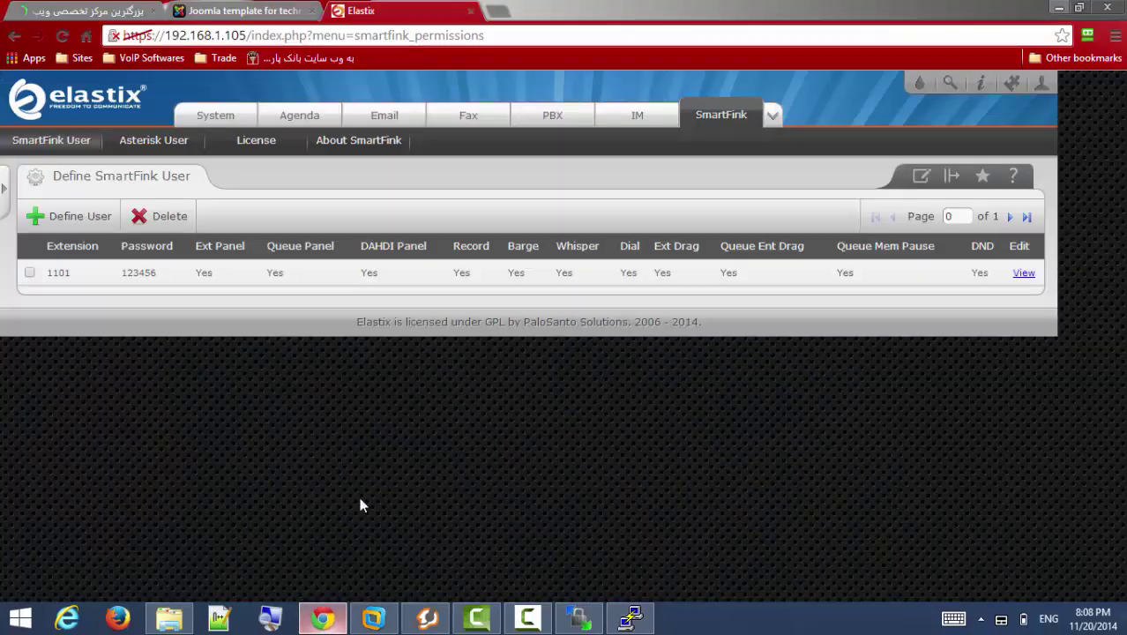
# Browse the SmartFink website's Documents and Downloads pages, then minimize the browser and PuTTY.
pyautogui.click(263, 11)
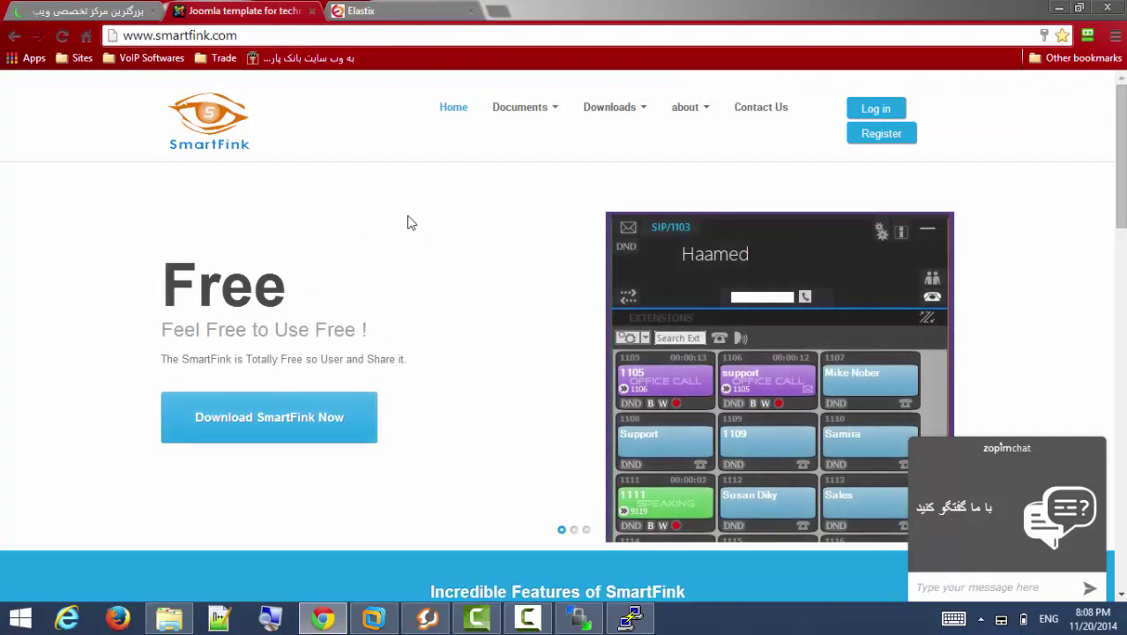
pyautogui.click(554, 111)
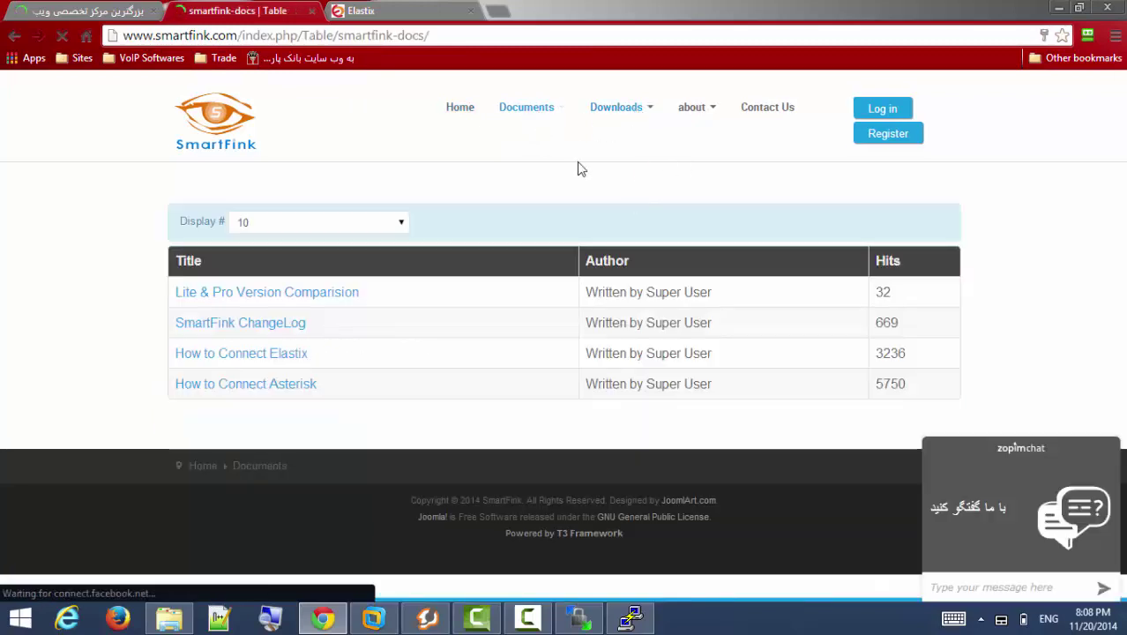
pyautogui.scroll(-3, 470, 357)
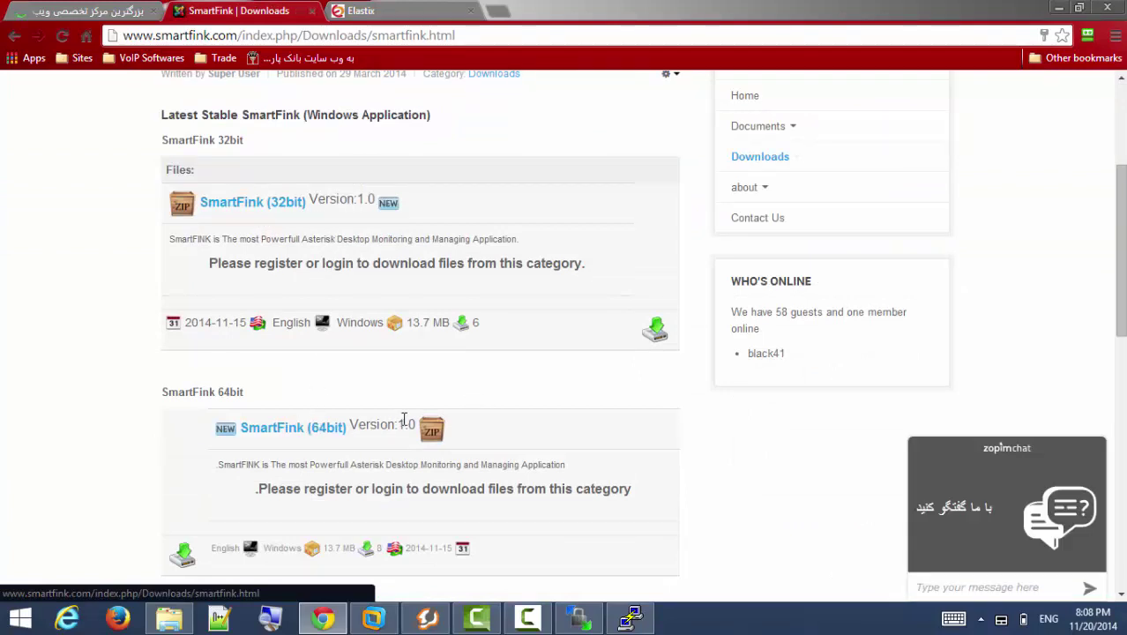
pyautogui.scroll(3, 600, 256)
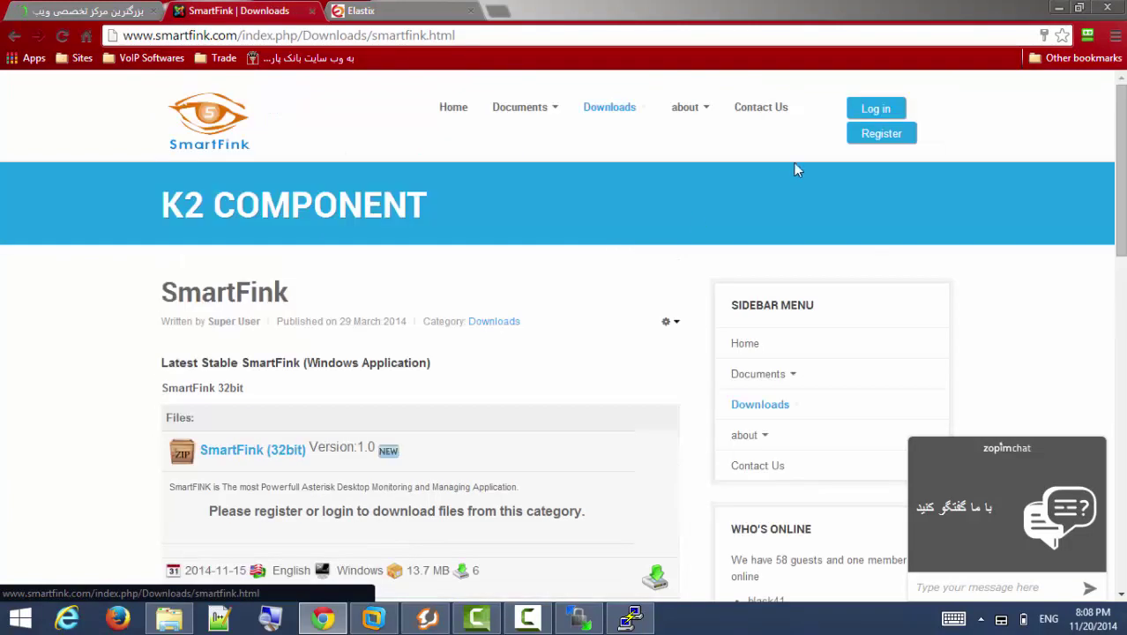
pyautogui.click(1058, 8)
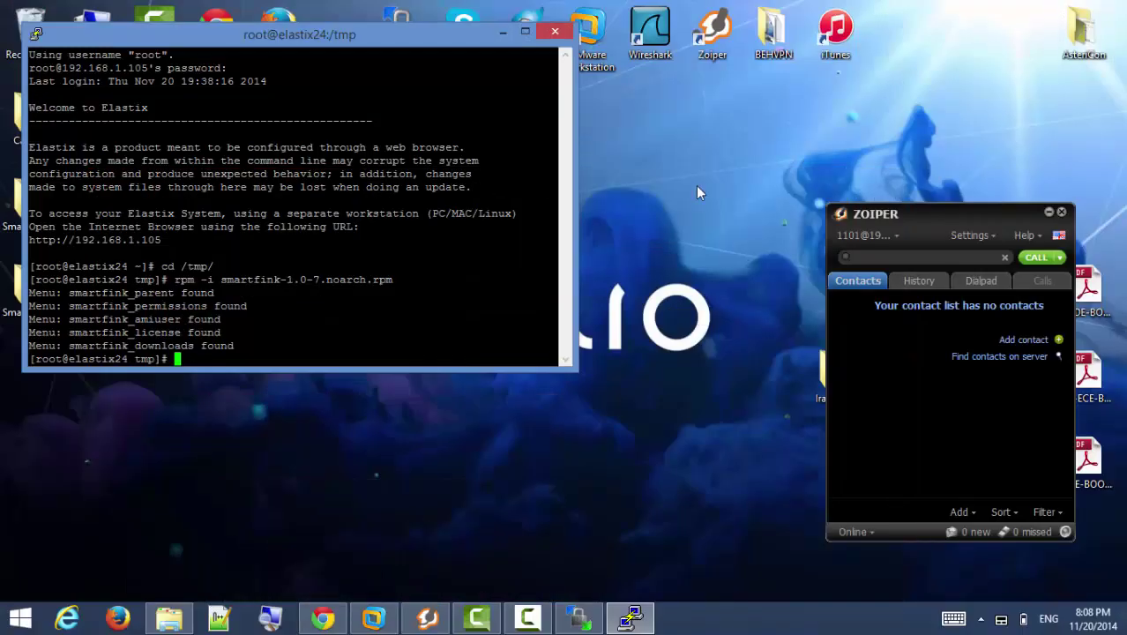
pyautogui.click(503, 34)
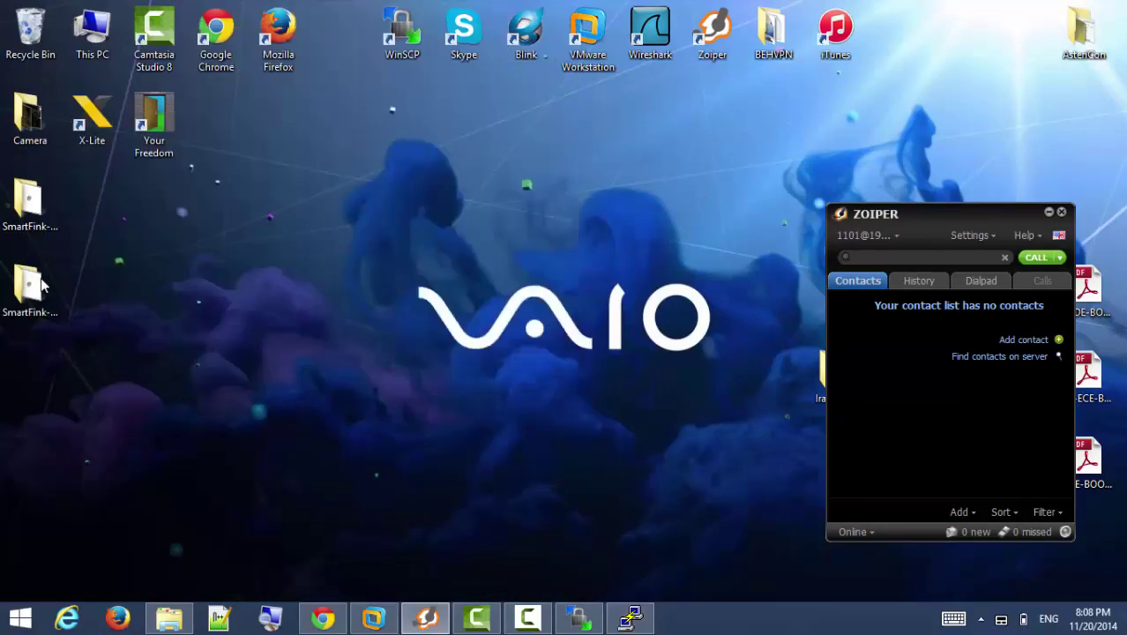
# Install 64-bit SmartFink with default settings, launch it, and open its Connections settings.
pyautogui.doubleClick(33, 284)
pyautogui.doubleClick(284, 278)
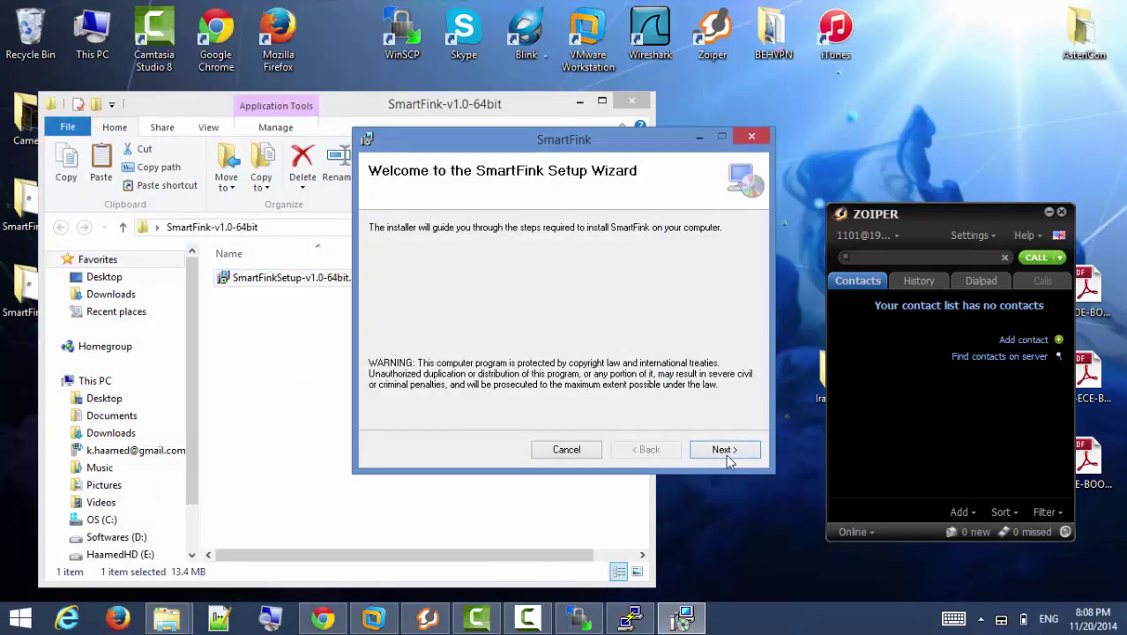
pyautogui.click(724, 449)
pyautogui.click(724, 449)
pyautogui.click(724, 449)
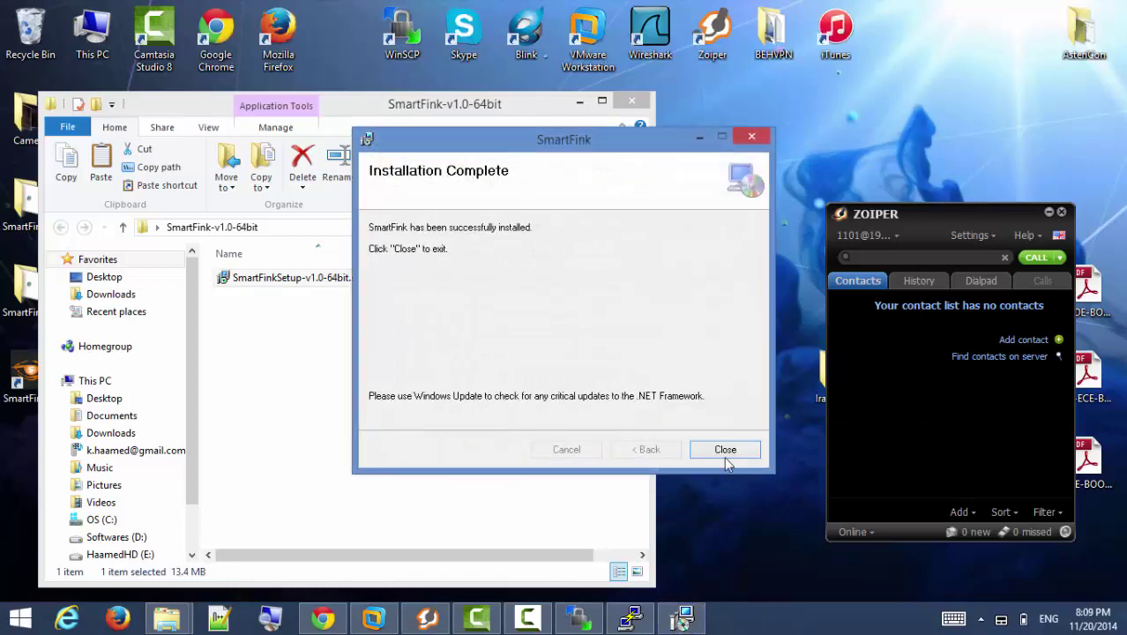
pyautogui.click(725, 450)
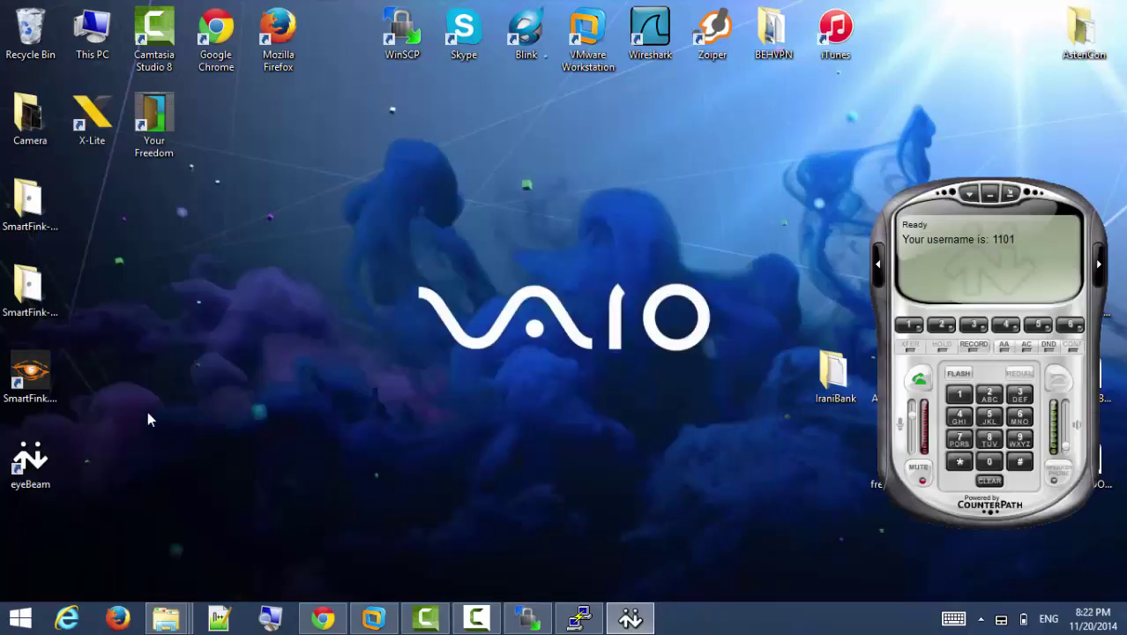
pyautogui.click(39, 375)
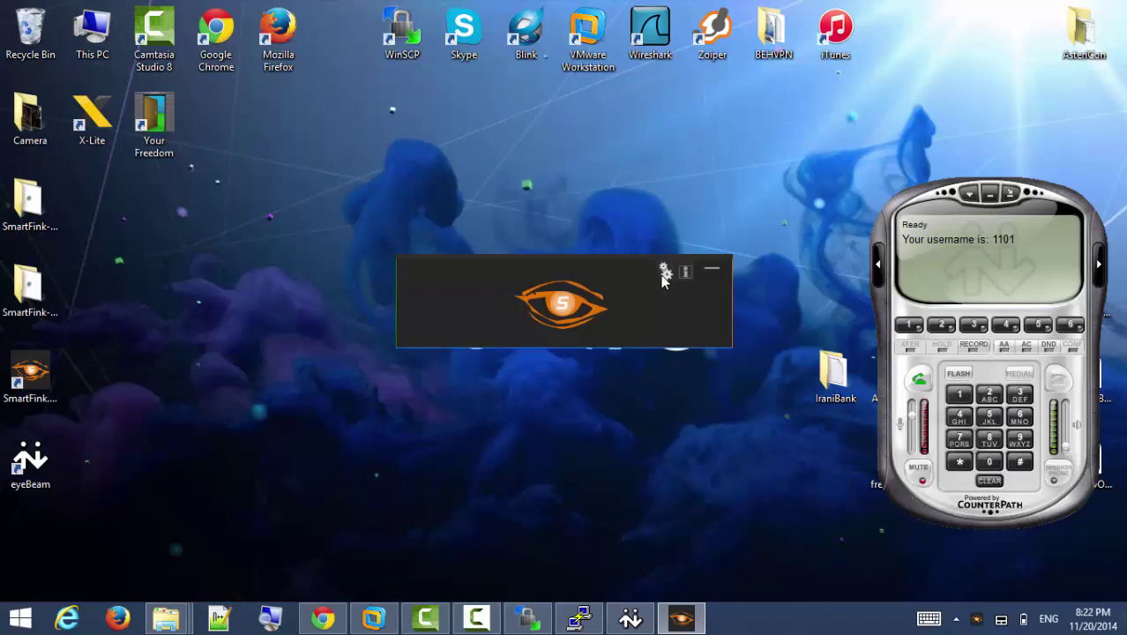
pyautogui.click(663, 273)
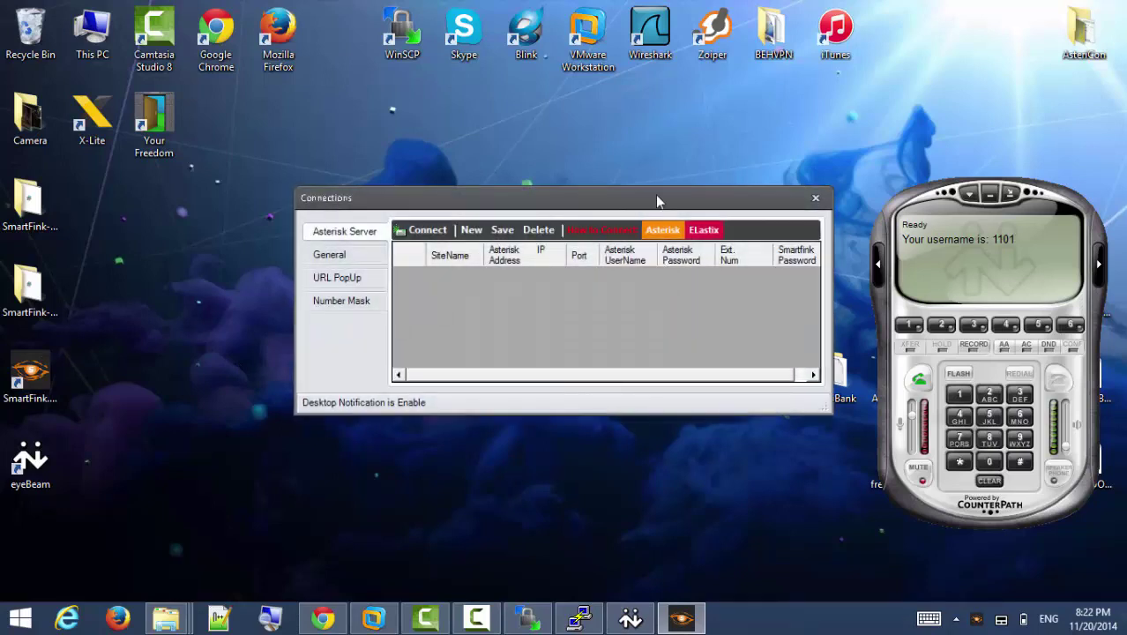
# Add a new server row named MyElastix and start editing its Asterisk Address cell.
pyautogui.moveTo(657, 202); pyautogui.dragTo(664, 251)
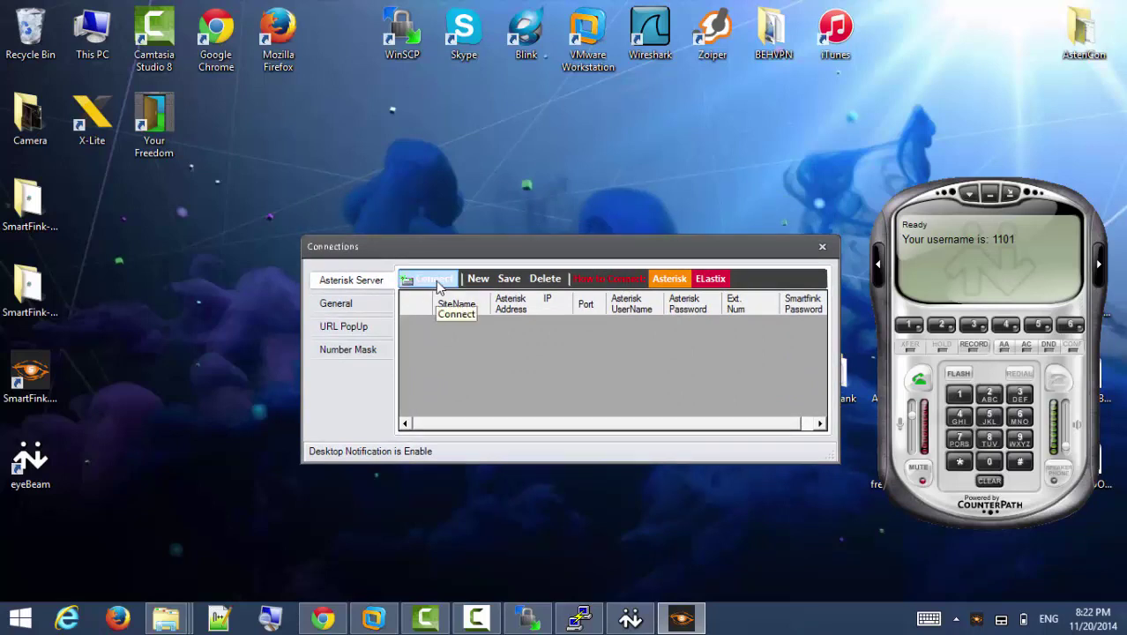
pyautogui.click(487, 284)
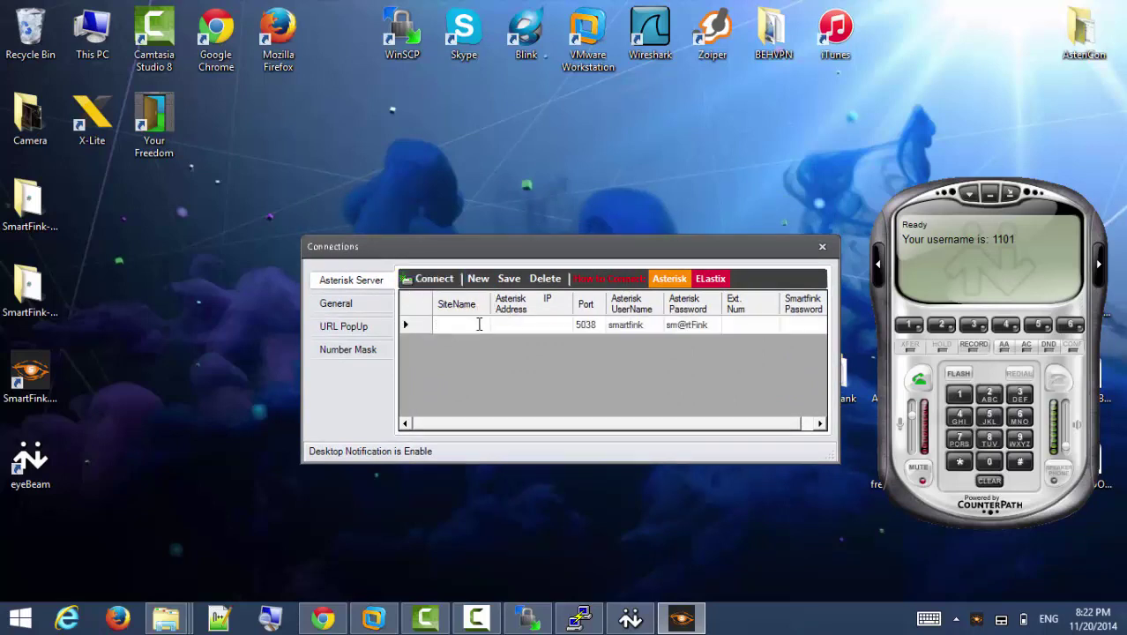
pyautogui.write('MyElastix')
pyautogui.click(528, 323)
pyautogui.click(527, 322)
# Copy the server IP 192.168.1.105 from Elastix into the MyElastix connection's address.
pyautogui.click(326, 620)
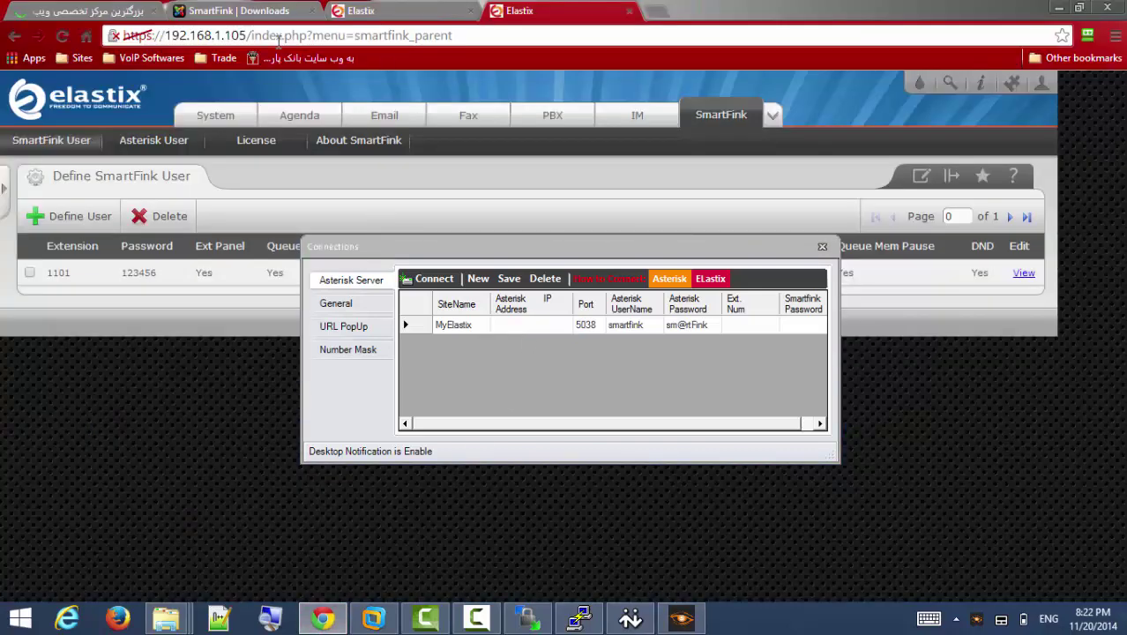
pyautogui.click(246, 37)
pyautogui.moveTo(246, 37); pyautogui.dragTo(200, 36)
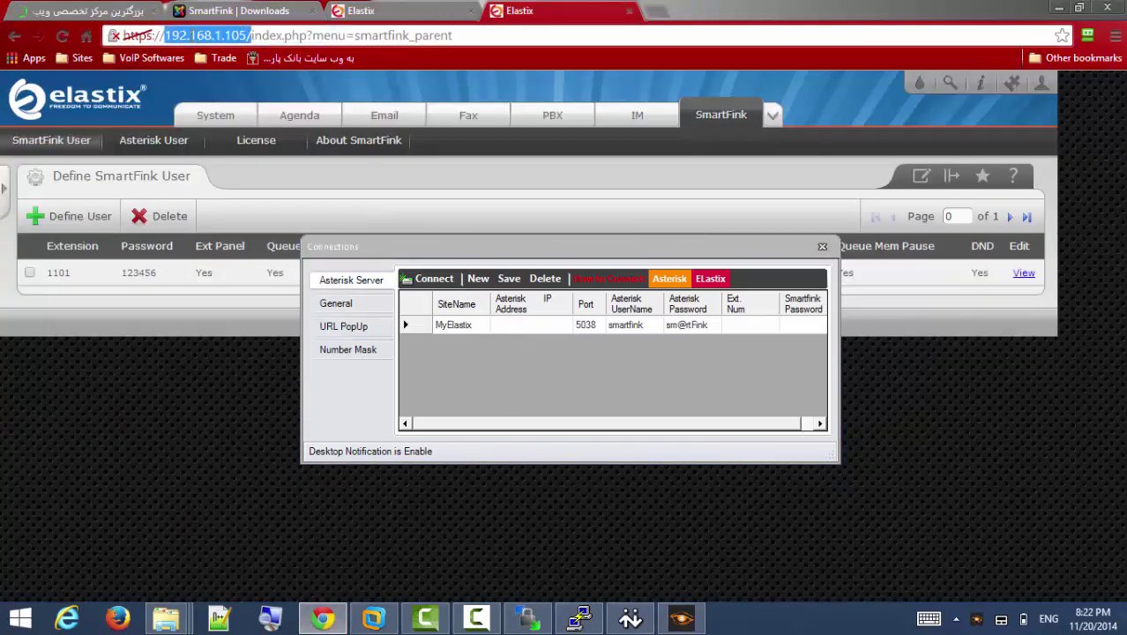
pyautogui.hotkey('ctrl', 'c')
pyautogui.click(536, 326)
pyautogui.hotkey('ctrl', 'v')
pyautogui.click(582, 326)
# Move the Connections dialog down and open Elastix's SmartFink Asterisk User page.
pyautogui.click(557, 326)
pyautogui.click(559, 325)
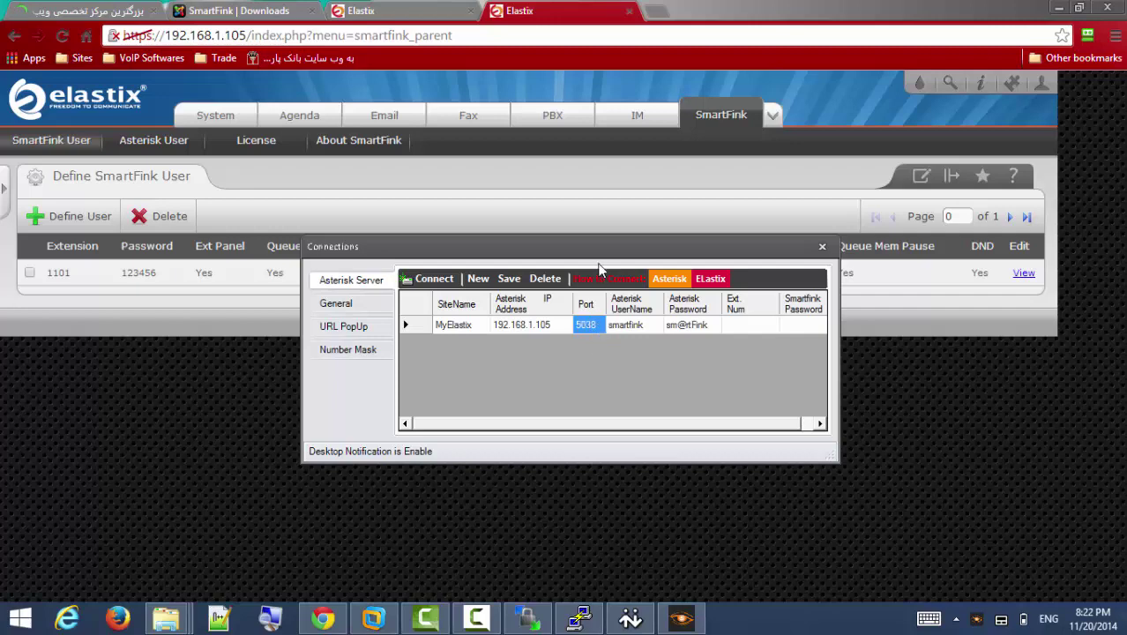
pyautogui.moveTo(598, 262); pyautogui.dragTo(599, 330)
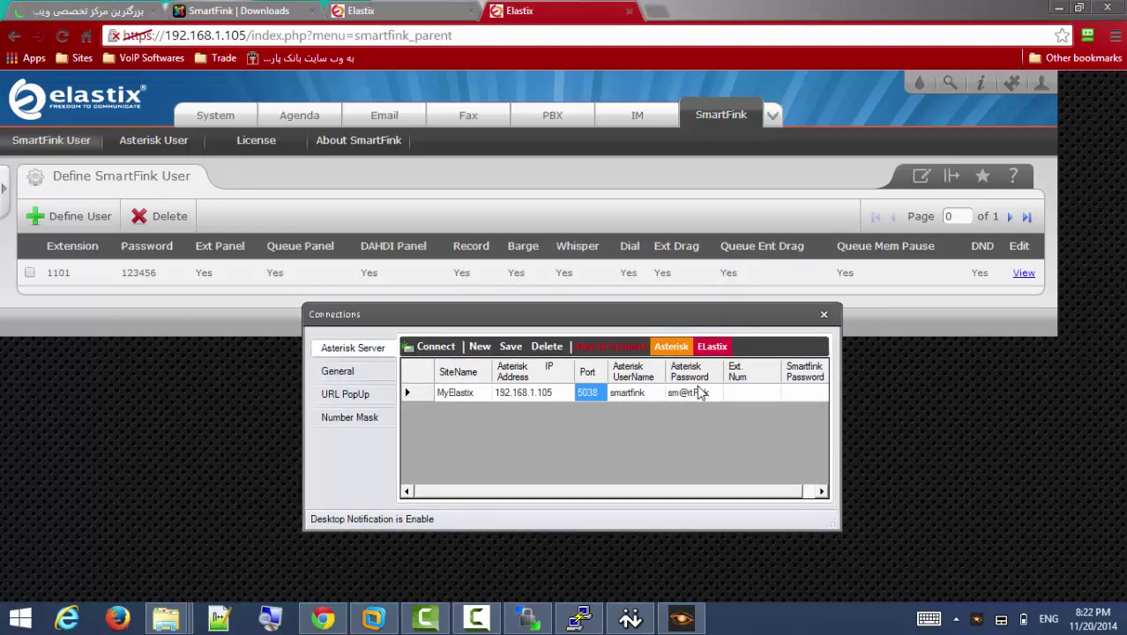
pyautogui.click(162, 147)
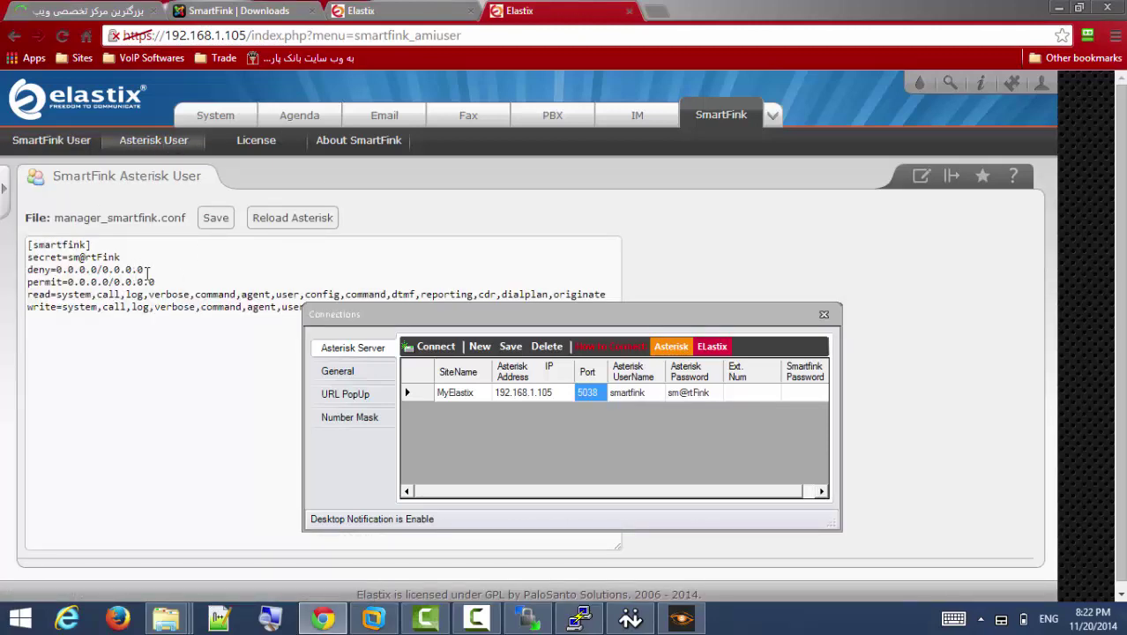
# Check the smartfink username and secret in manager_smartfink.conf, then return to Define SmartFink User.
pyautogui.doubleClick(67, 244)
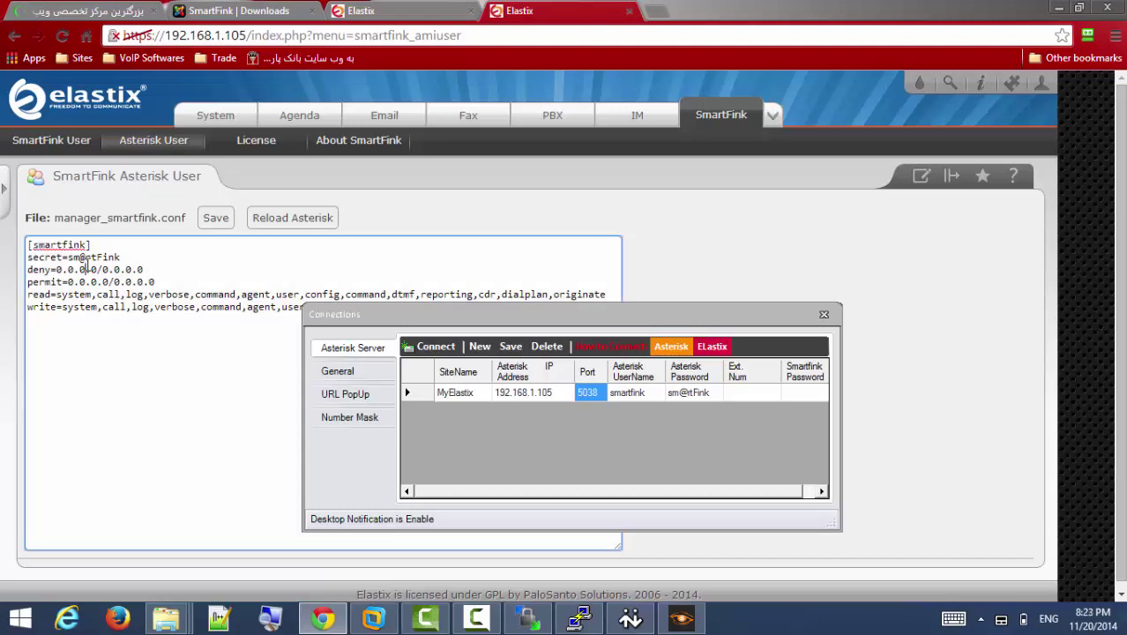
pyautogui.doubleClick(92, 256)
pyautogui.click(47, 143)
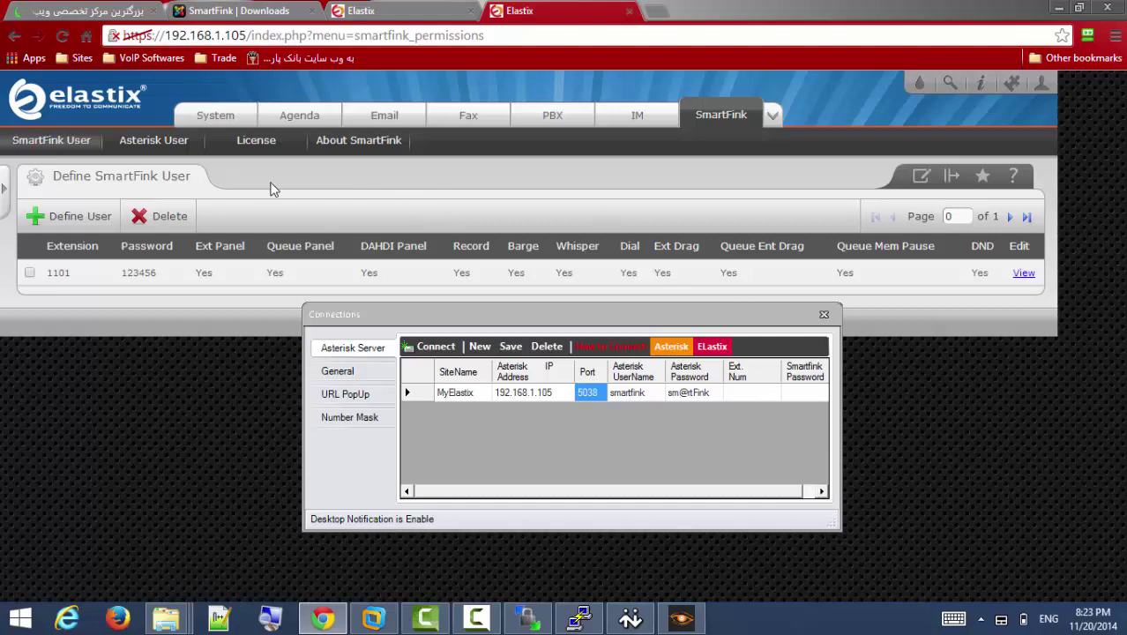
# Enter Ext. Num 1101 and the user's SmartFink password for the MyElastix connection.
pyautogui.doubleClick(67, 275)
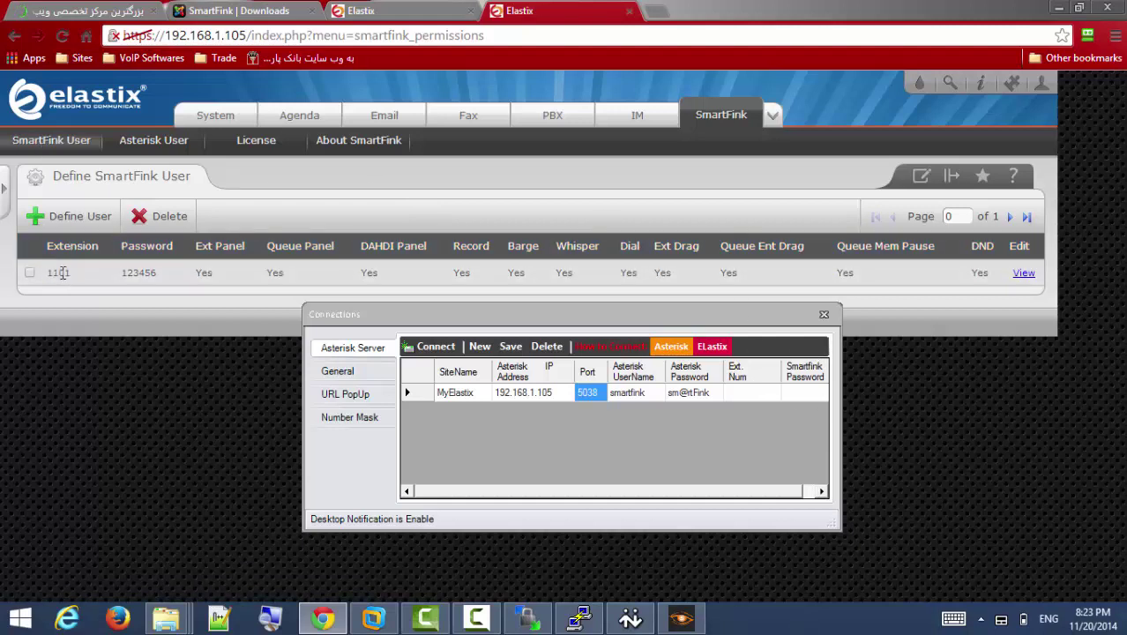
pyautogui.click(755, 396)
pyautogui.click(757, 393)
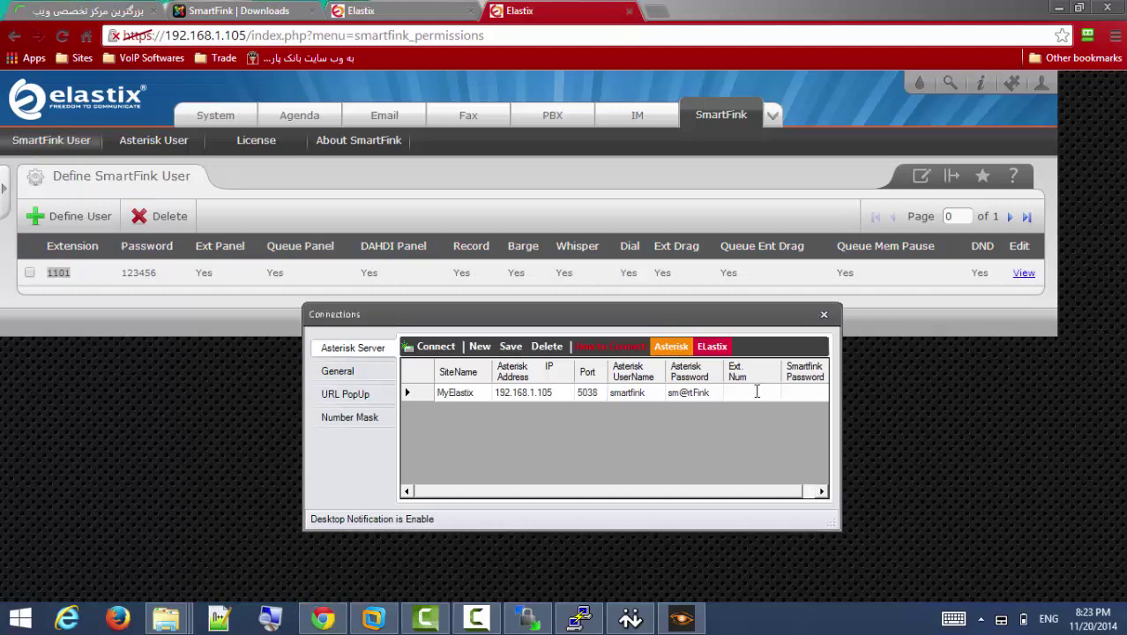
pyautogui.write('1101')
pyautogui.press('Tab')
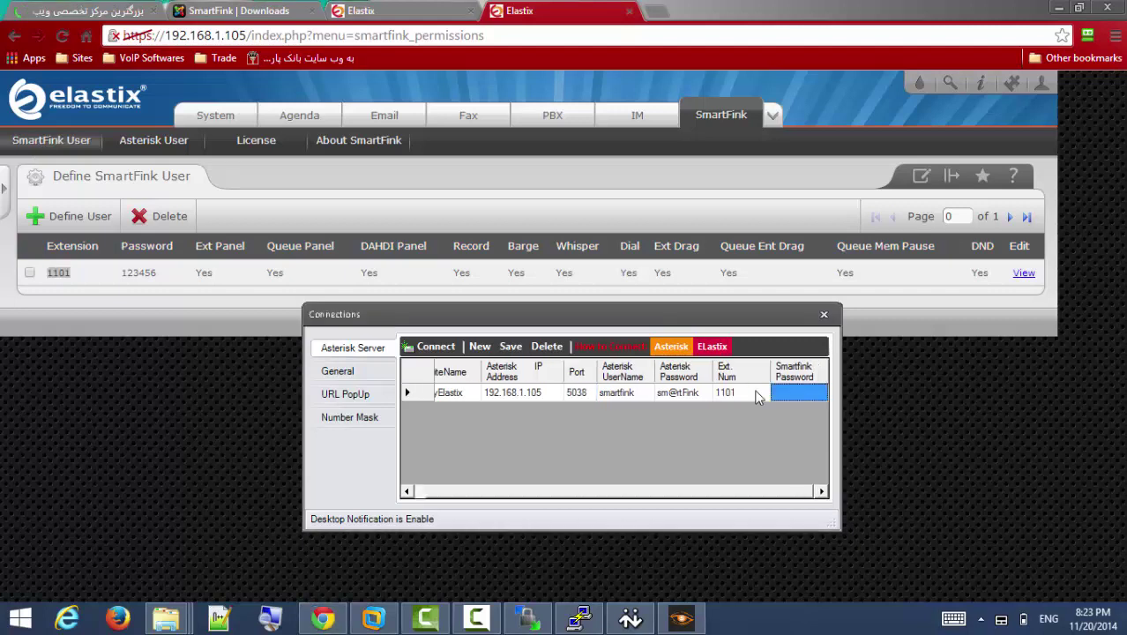
pyautogui.write('123')
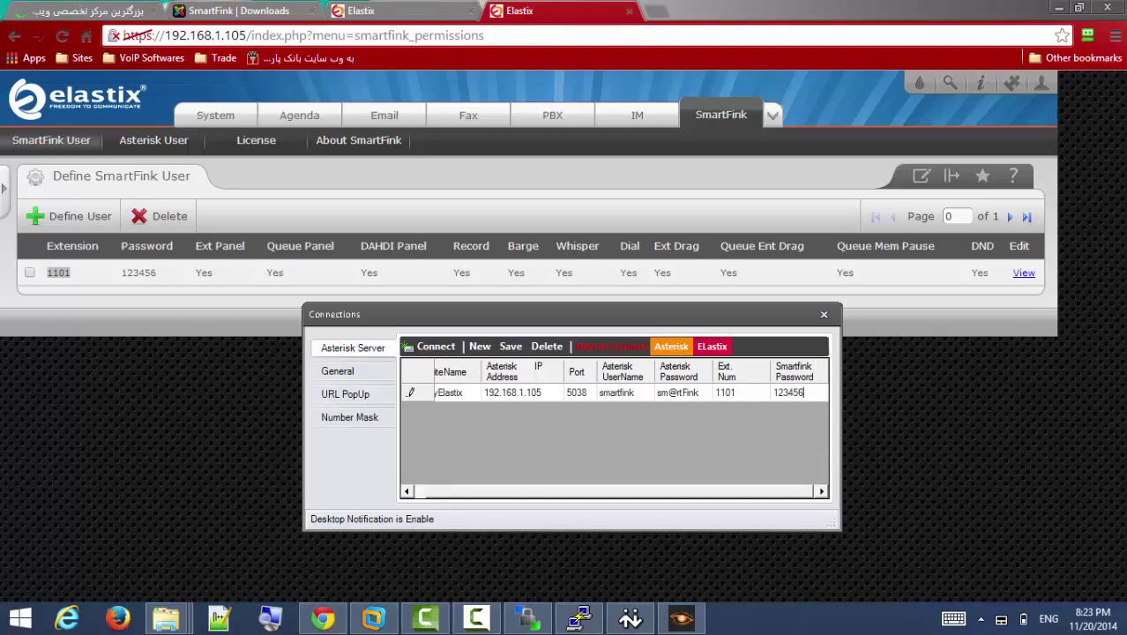
pyautogui.write('456')
pyautogui.moveTo(637, 492); pyautogui.dragTo(560, 490)
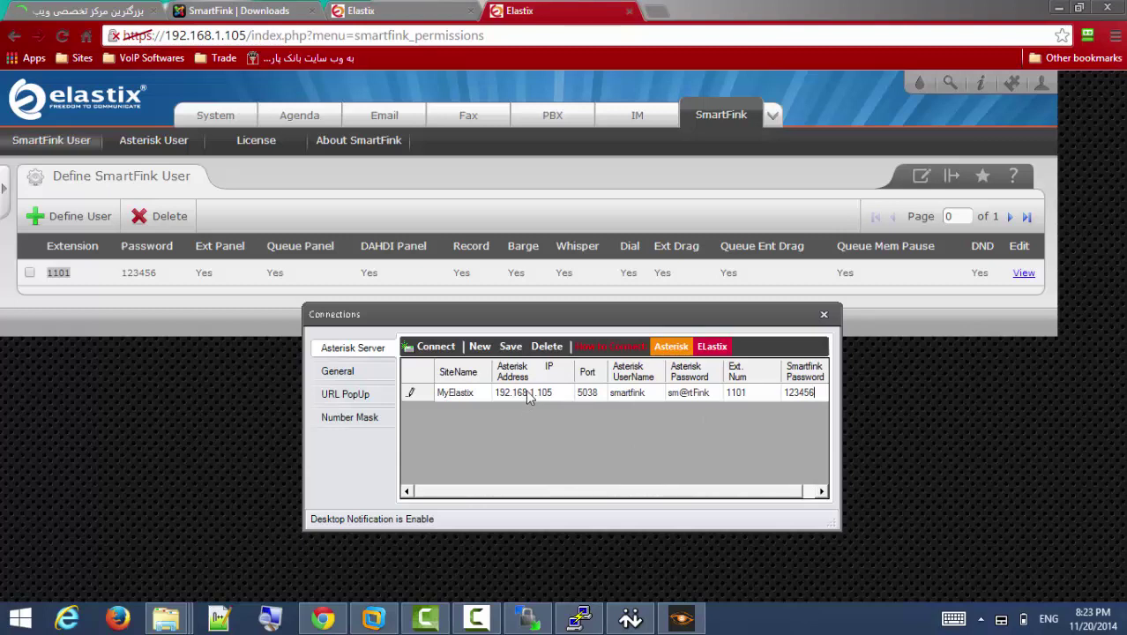
pyautogui.click(527, 399)
# Review the MyElastix site name, port and Asterisk password, then save the connection.
pyautogui.click(479, 392)
pyautogui.click(584, 397)
pyautogui.click(696, 393)
pyautogui.click(467, 394)
pyautogui.click(511, 347)
pyautogui.click(527, 397)
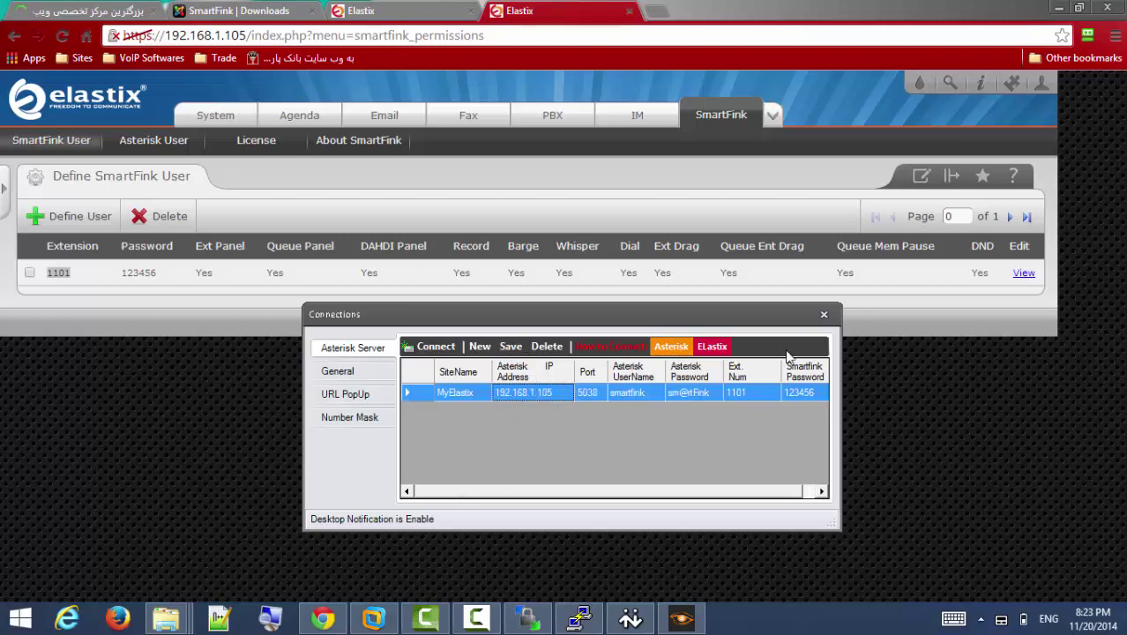
# Reopen SmartFink's connection settings and connect to the MyElastix server as extension 1101.
pyautogui.click(824, 314)
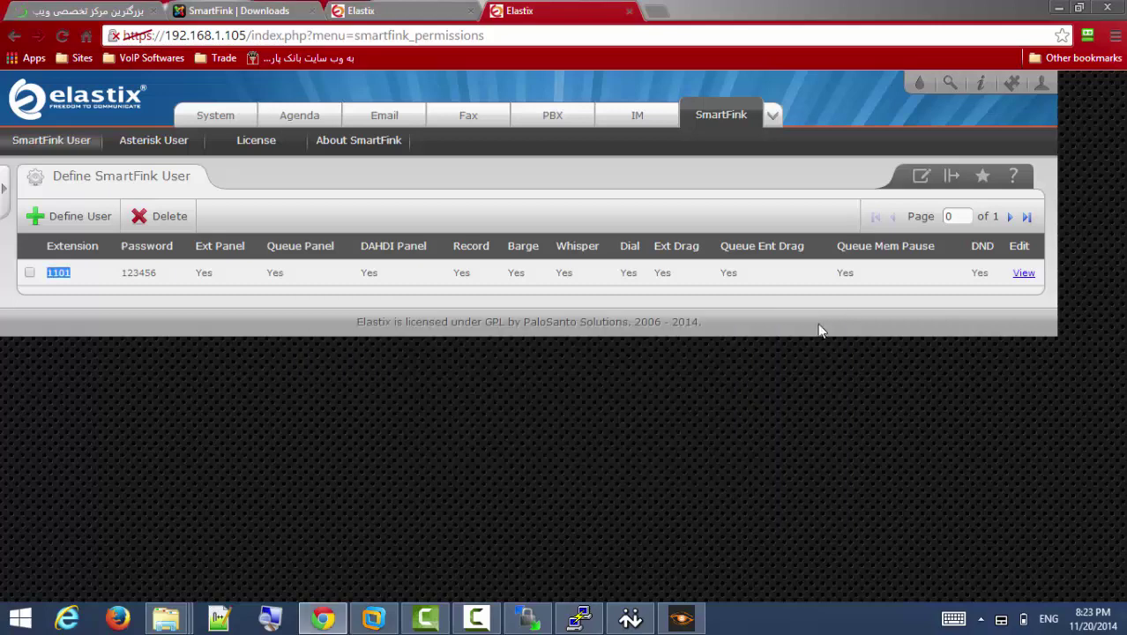
pyautogui.click(681, 620)
pyautogui.click(667, 269)
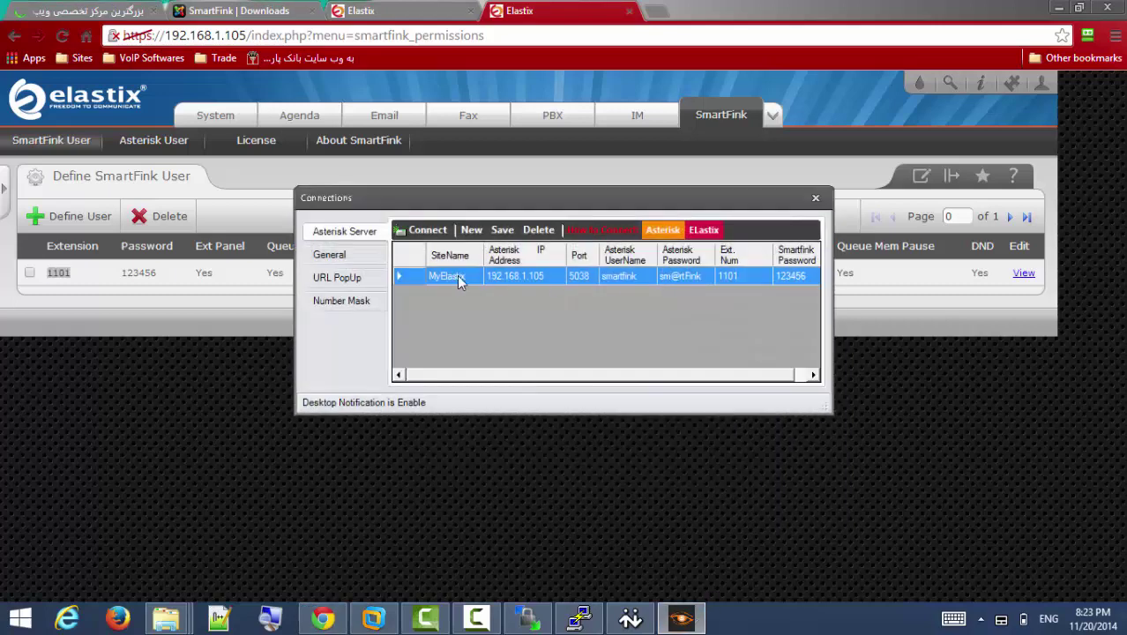
pyautogui.click(422, 230)
pyautogui.click(425, 233)
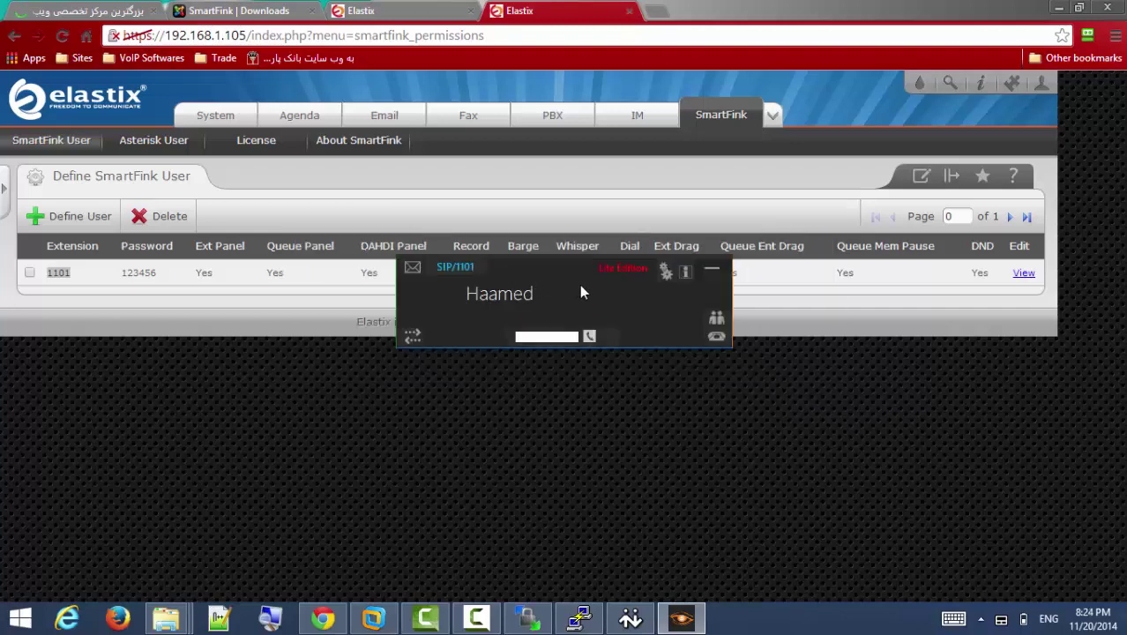
# Minimize the browser and show the extensions panel listing 1102, 1103 and 1104.
pyautogui.moveTo(579, 284); pyautogui.dragTo(446, 243)
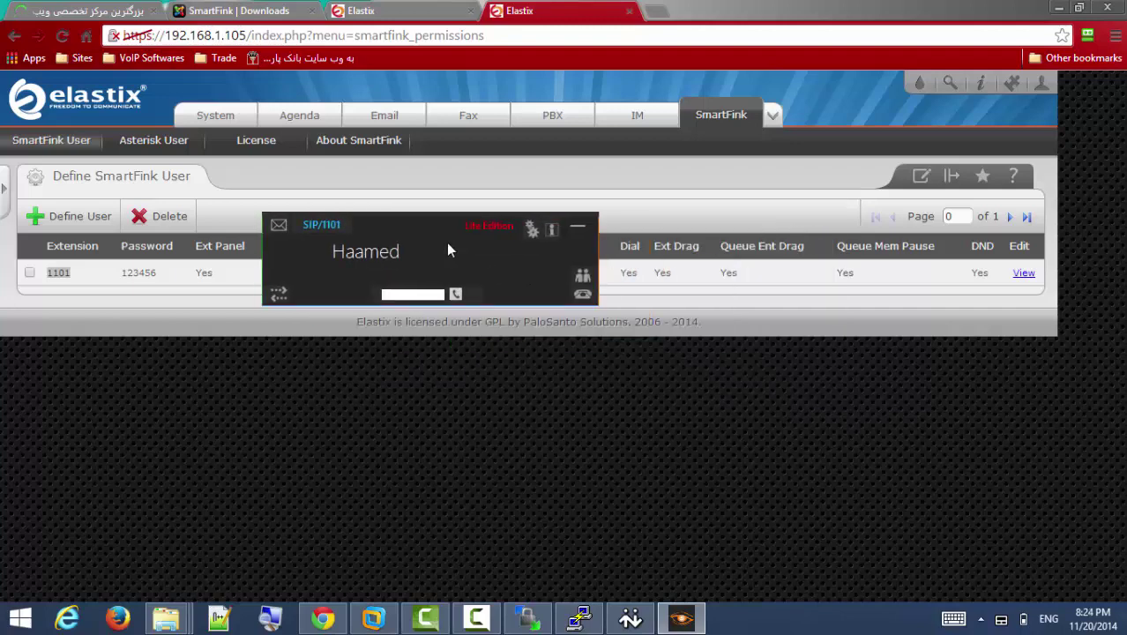
pyautogui.click(1058, 7)
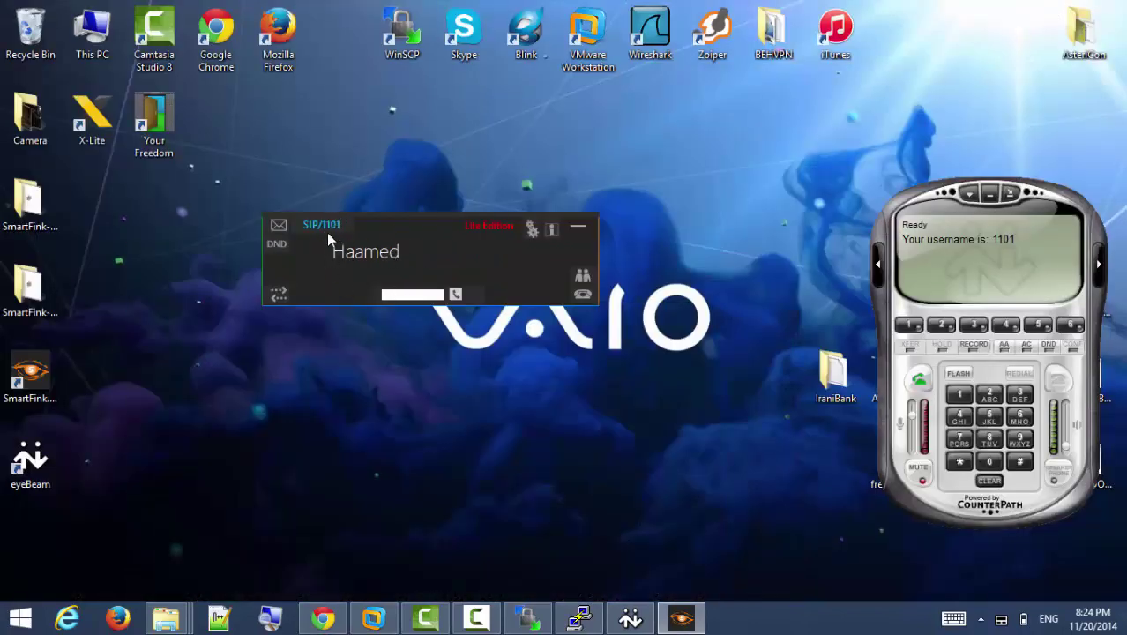
pyautogui.click(584, 296)
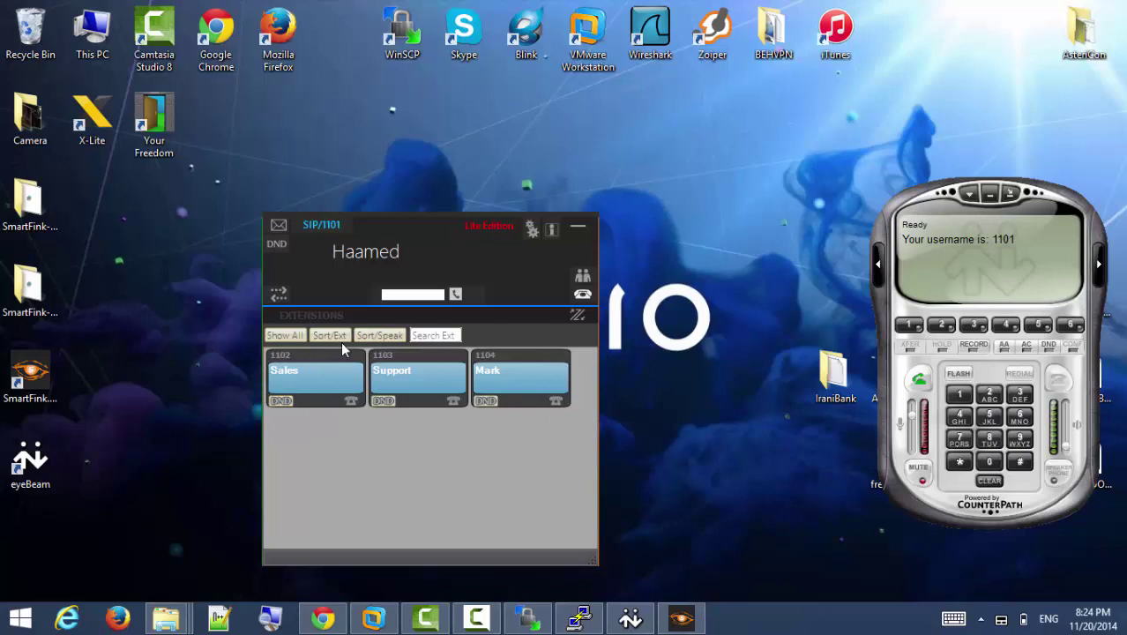
# Add the Queues and PSTN Lines panels to SmartFink.
pyautogui.moveTo(416, 256); pyautogui.dragTo(514, 218)
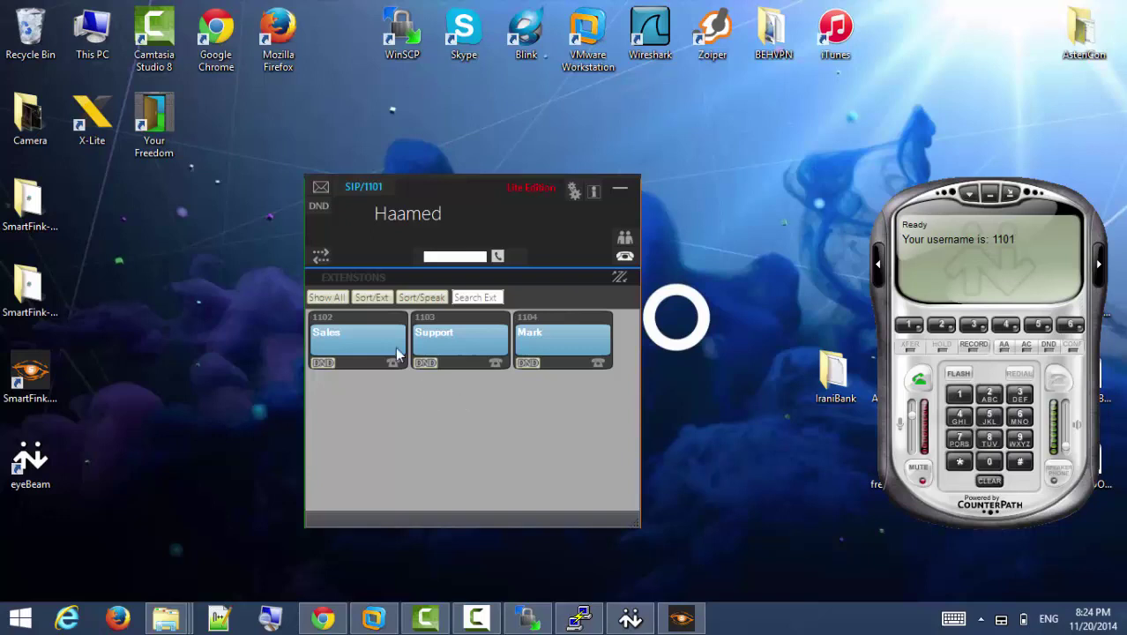
pyautogui.click(624, 238)
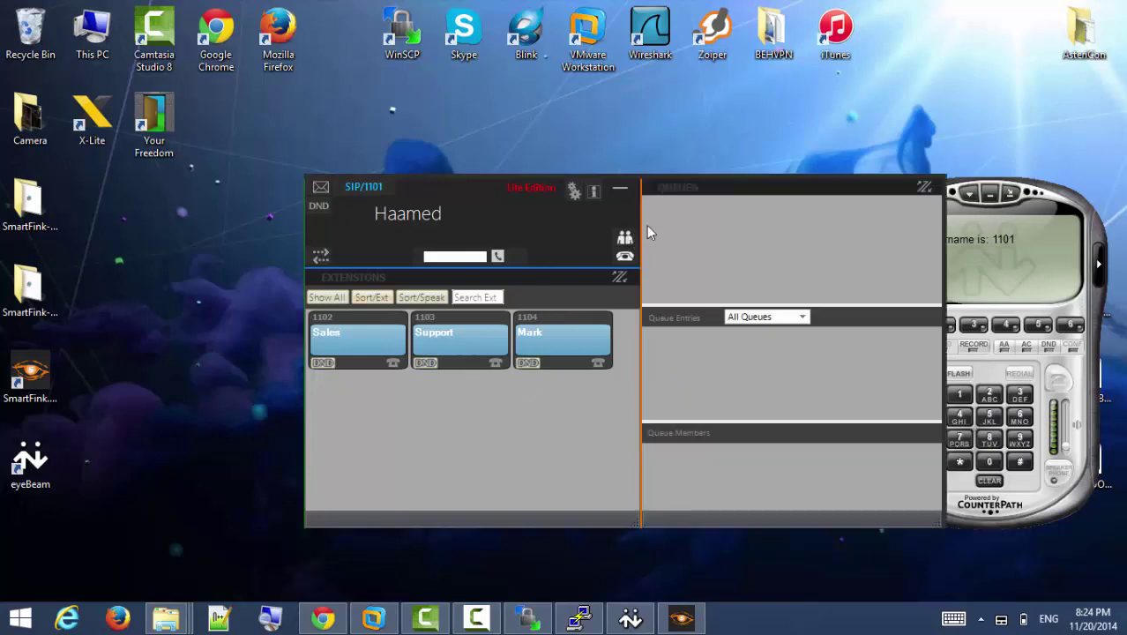
pyautogui.click(321, 255)
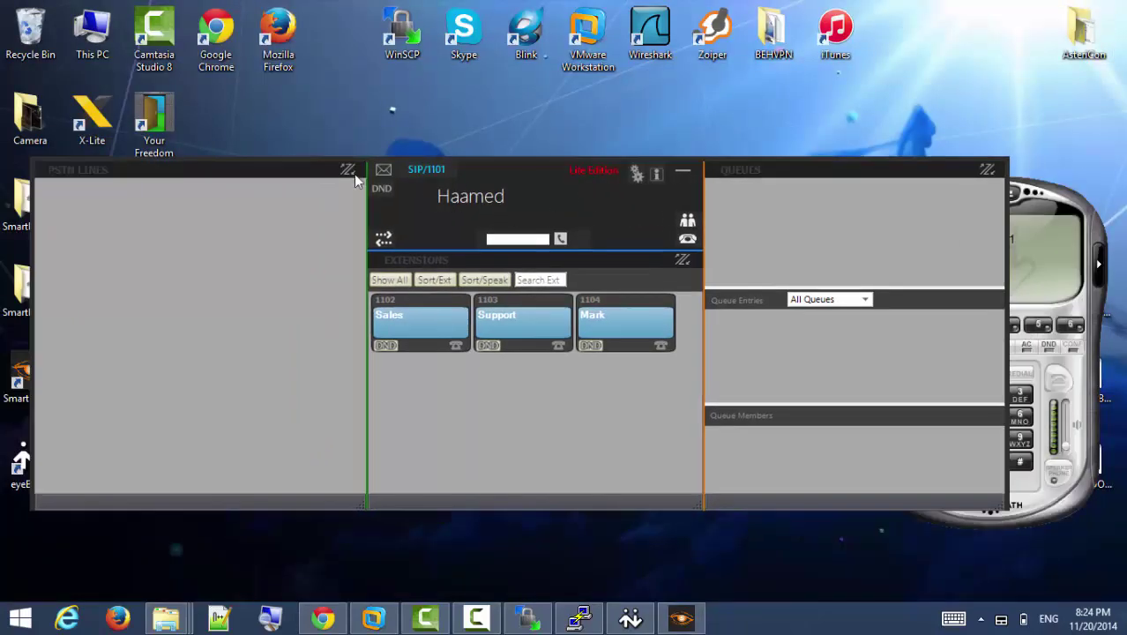
# Close the PSTN Lines panel and expand the Queues panel to fill the screen.
pyautogui.click(348, 173)
pyautogui.click(1102, 14)
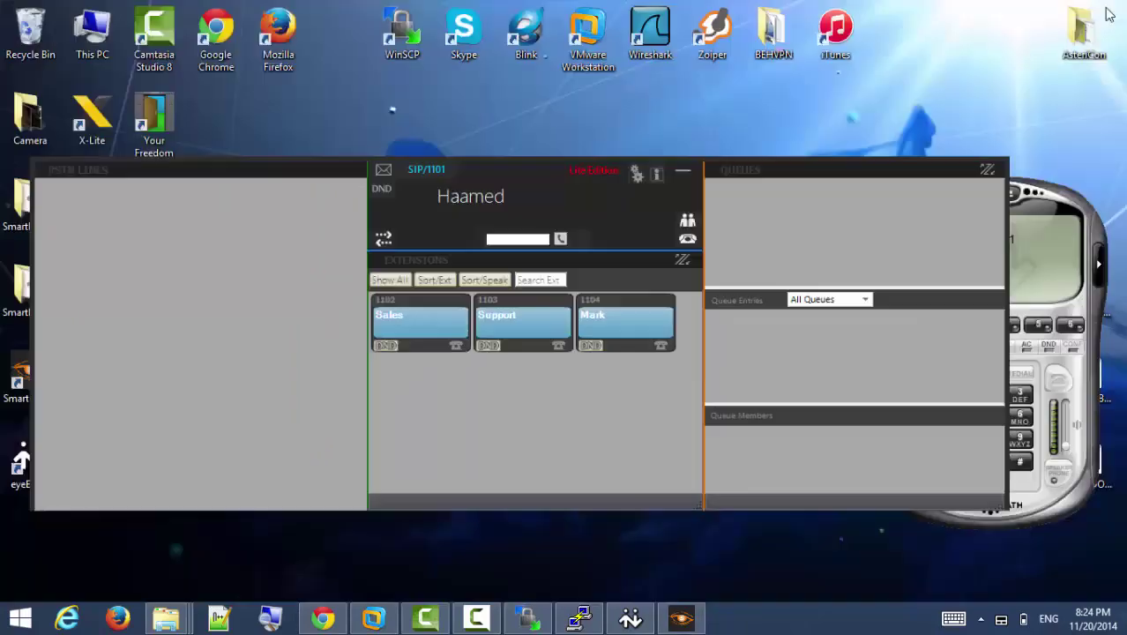
pyautogui.click(383, 238)
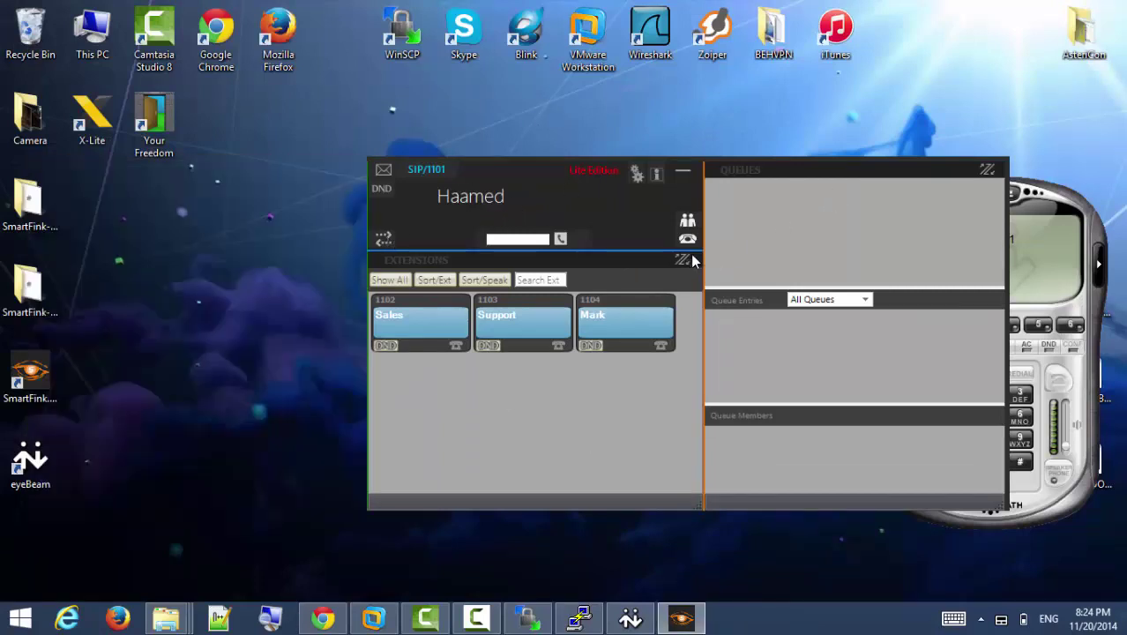
pyautogui.click(986, 169)
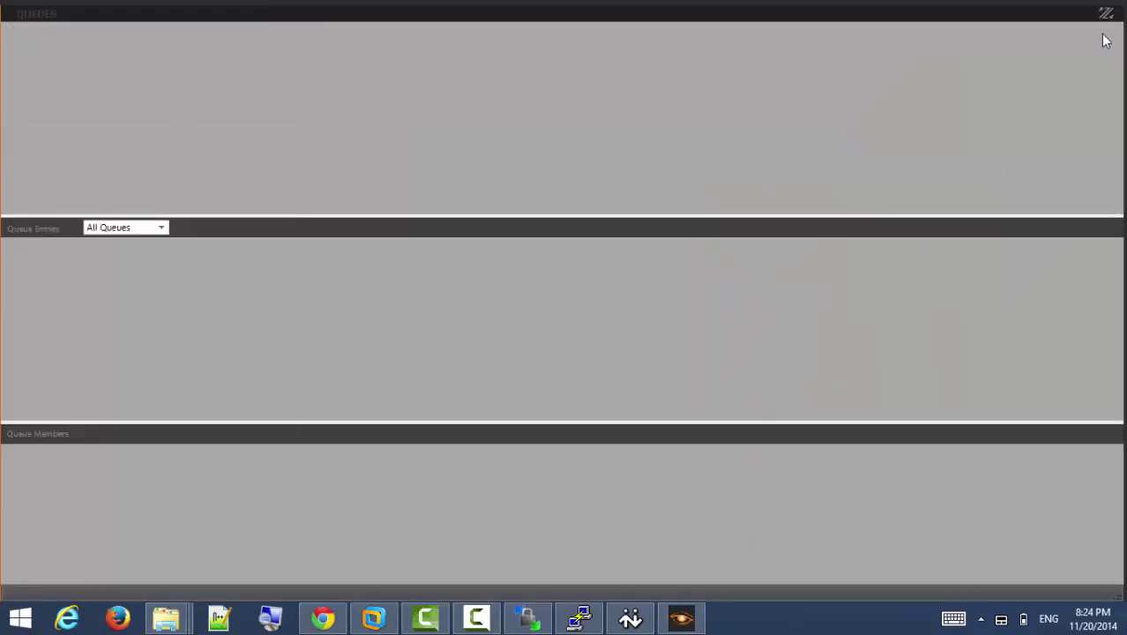